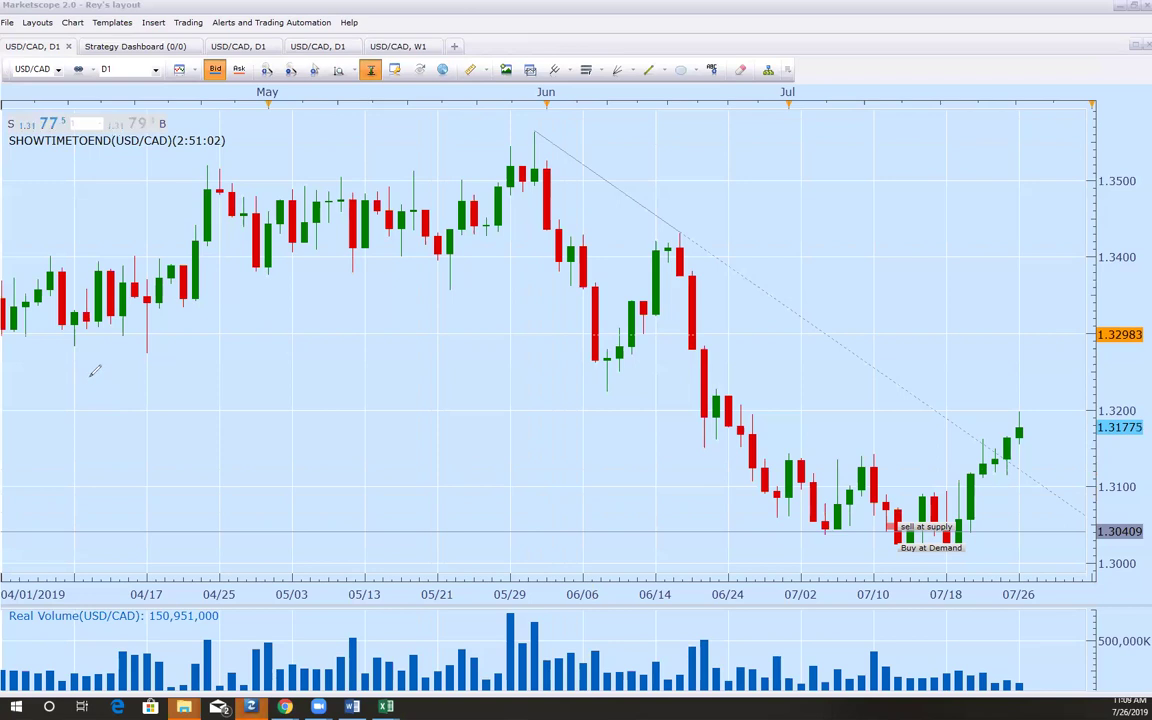
# Handwrite 'Buyers or Sellers' in red, with 'Demand / Price' and 'Supply / Price' arrows beneath.
pyautogui.moveTo(92, 400)
pyautogui.mouseDown()
pyautogui.moveTo(93, 374)
pyautogui.moveTo(94, 401)
pyautogui.moveTo(154, 374)
pyautogui.moveTo(240, 368)
pyautogui.moveTo(264, 383)
pyautogui.moveTo(337, 370)
pyautogui.mouseUp()
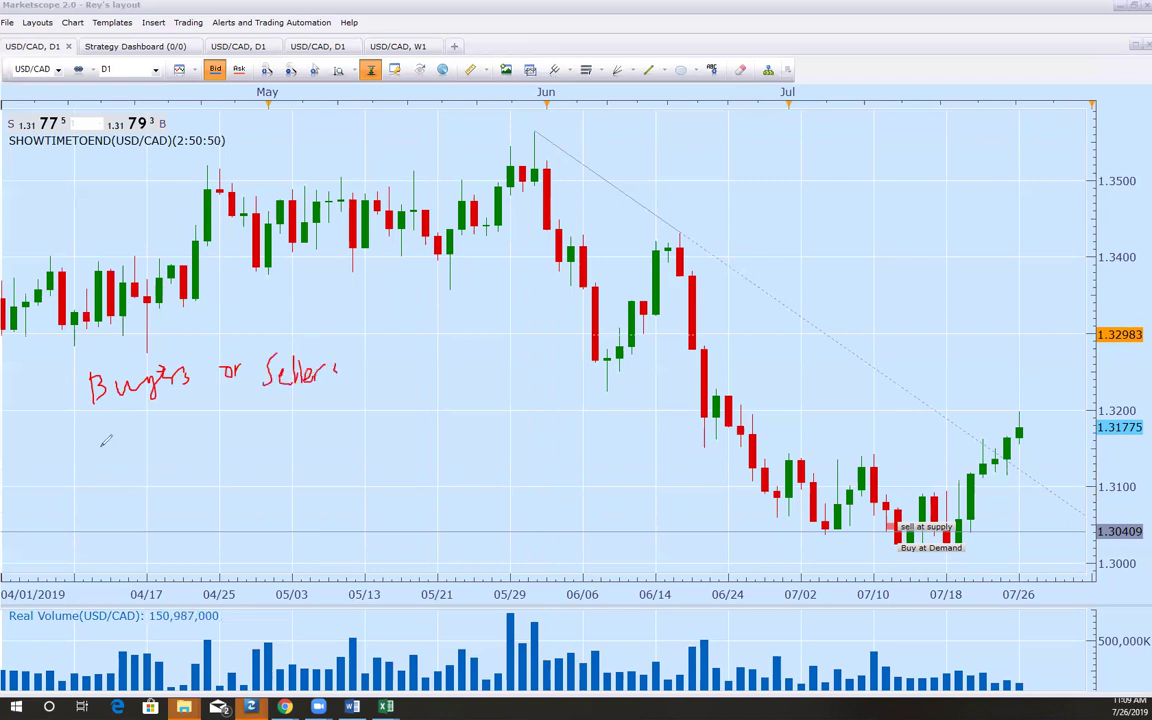
pyautogui.moveTo(140, 414)
pyautogui.mouseDown()
pyautogui.moveTo(141, 440)
pyautogui.moveTo(149, 425)
pyautogui.mouseUp()
pyautogui.moveTo(99, 481); pyautogui.dragTo(198, 490)
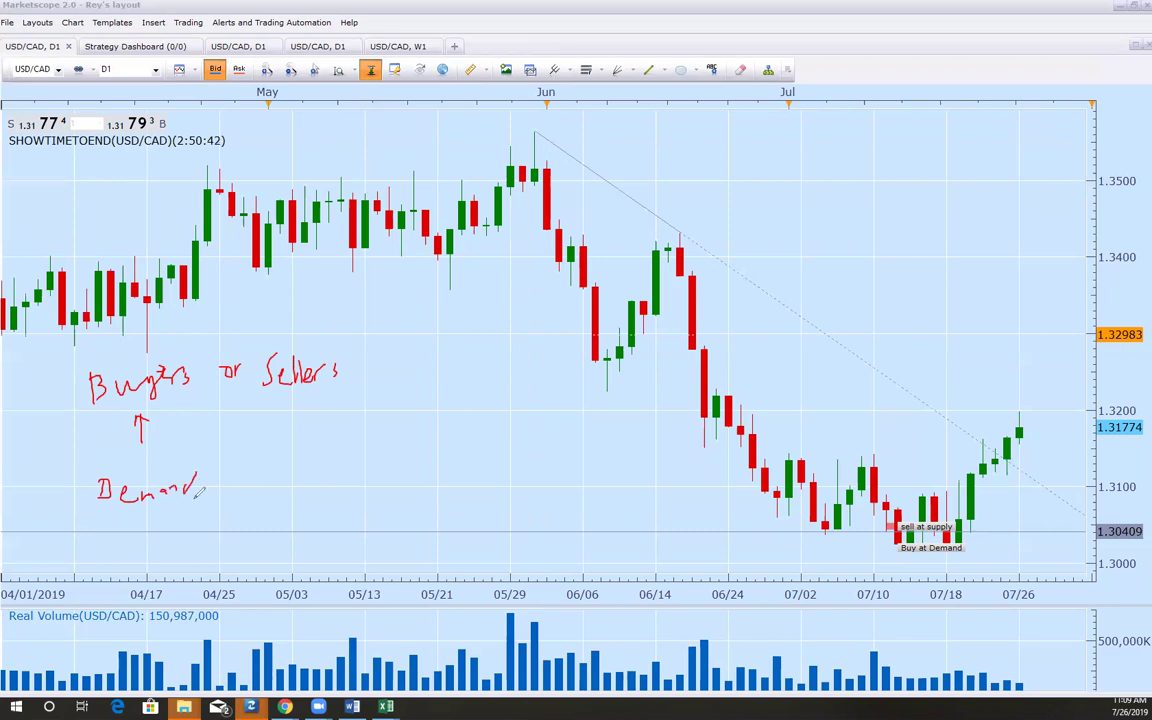
pyautogui.moveTo(112, 523)
pyautogui.mouseDown()
pyautogui.moveTo(118, 546)
pyautogui.moveTo(141, 540)
pyautogui.moveTo(133, 545)
pyautogui.moveTo(168, 537)
pyautogui.moveTo(195, 510)
pyautogui.mouseUp()
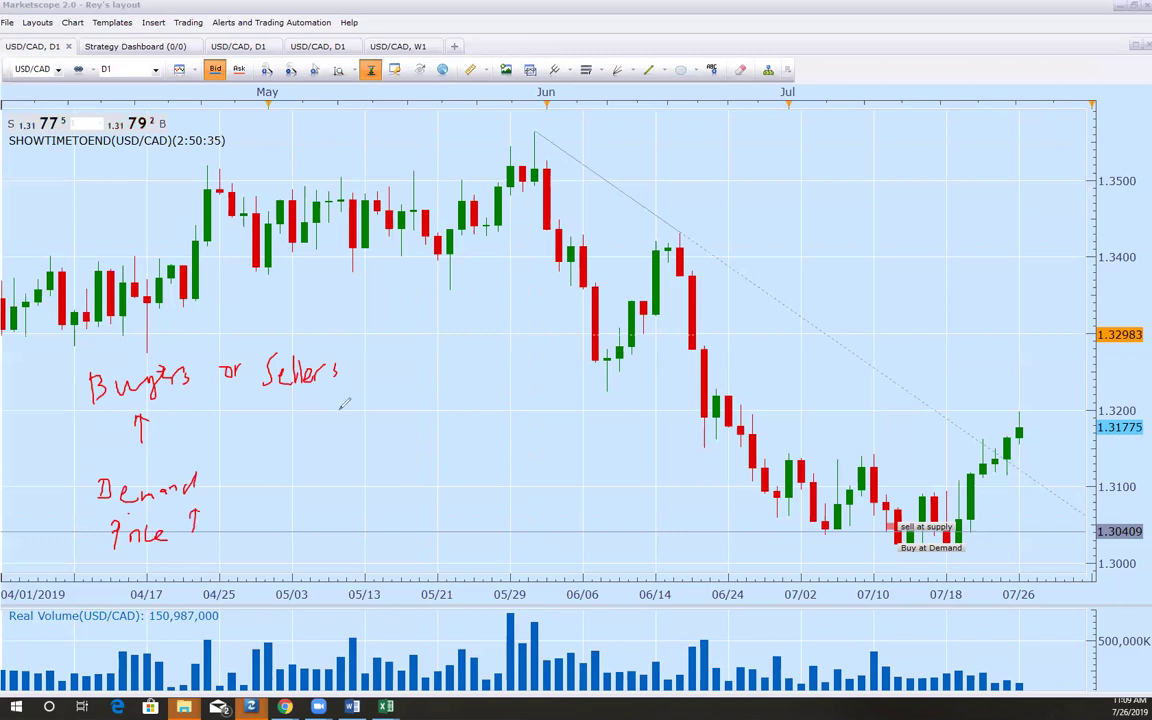
pyautogui.moveTo(301, 428)
pyautogui.mouseDown()
pyautogui.moveTo(310, 408)
pyautogui.moveTo(322, 423)
pyautogui.moveTo(278, 489)
pyautogui.moveTo(318, 490)
pyautogui.moveTo(350, 456)
pyautogui.moveTo(360, 468)
pyautogui.moveTo(354, 490)
pyautogui.moveTo(295, 533)
pyautogui.moveTo(299, 521)
pyautogui.moveTo(318, 527)
pyautogui.mouseUp()
pyautogui.moveTo(318, 518)
pyautogui.mouseDown()
pyautogui.moveTo(334, 512)
pyautogui.moveTo(330, 530)
pyautogui.moveTo(377, 530)
pyautogui.moveTo(385, 515)
pyautogui.mouseUp()
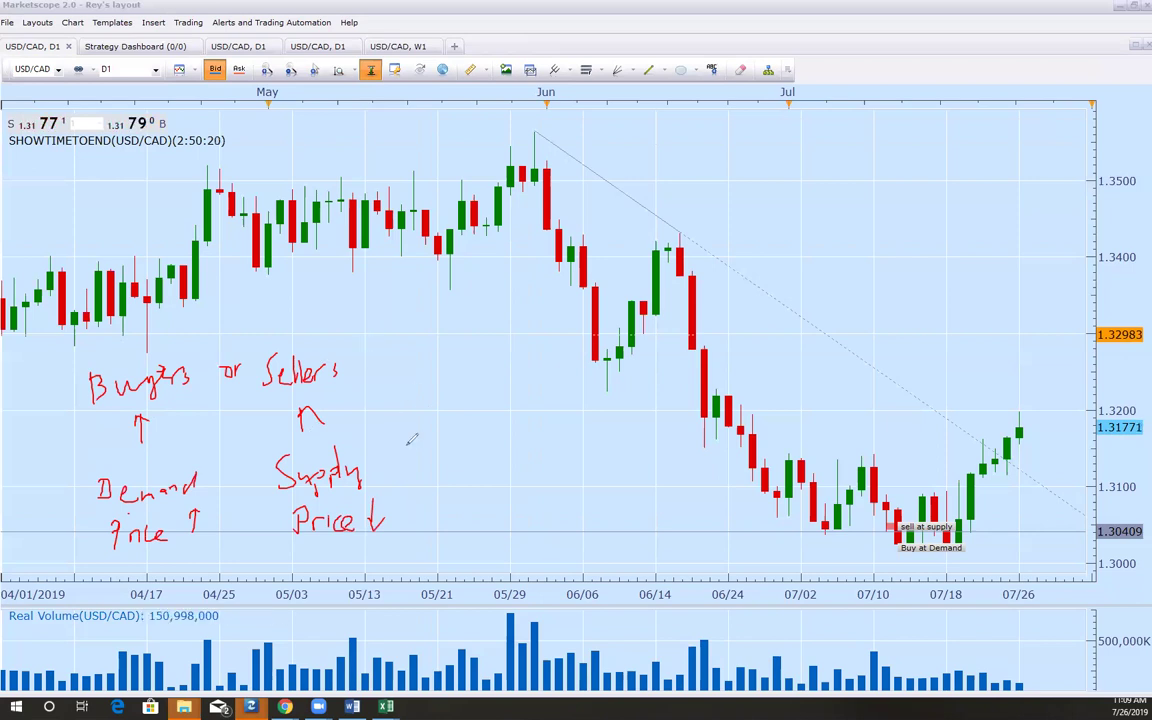
# Draw a brace grouping the notes and write an underlined 'Direction' beside it.
pyautogui.moveTo(371, 354)
pyautogui.mouseDown()
pyautogui.moveTo(422, 416)
pyautogui.moveTo(440, 532)
pyautogui.mouseUp()
pyautogui.moveTo(451, 388)
pyautogui.mouseDown()
pyautogui.moveTo(452, 418)
pyautogui.moveTo(476, 400)
pyautogui.moveTo(498, 412)
pyautogui.moveTo(530, 390)
pyautogui.mouseUp()
pyautogui.moveTo(452, 414); pyautogui.dragTo(527, 408)
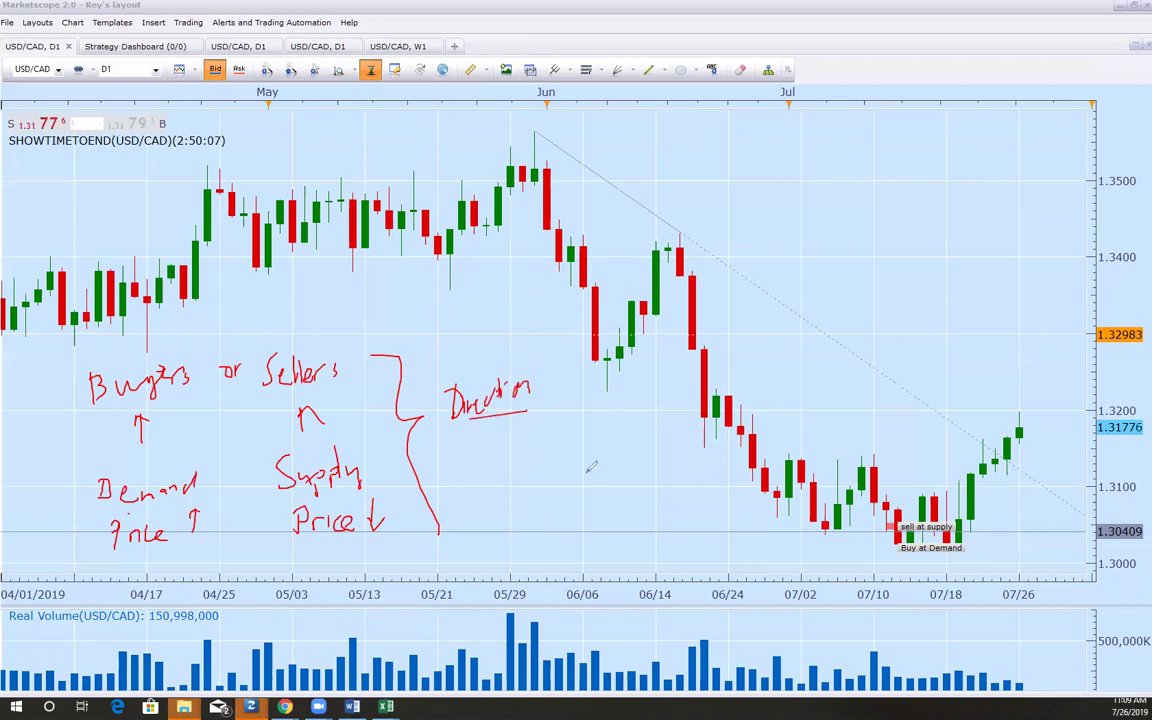
# Circle the latest dates and the price scale, then draw a rising line labelled 'distance'.
pyautogui.moveTo(1085, 592); pyautogui.dragTo(1095, 598)
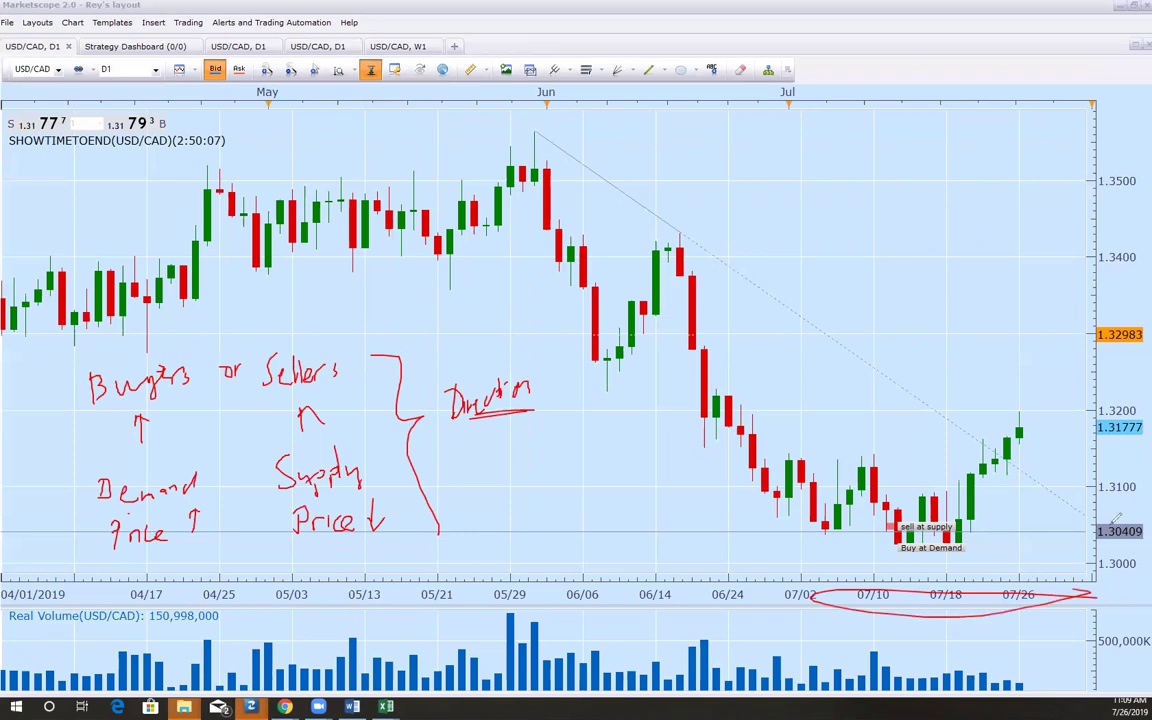
pyautogui.moveTo(1094, 266); pyautogui.dragTo(1113, 272)
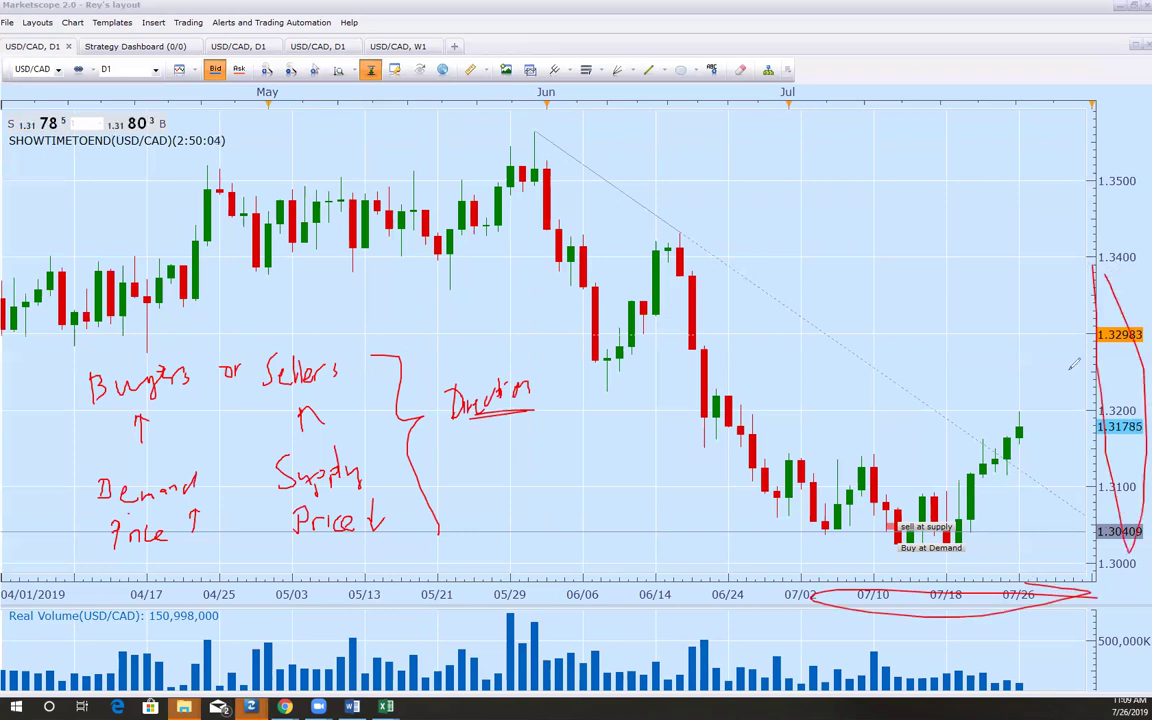
pyautogui.moveTo(885, 480); pyautogui.dragTo(1076, 297)
pyautogui.moveTo(940, 378)
pyautogui.mouseDown()
pyautogui.moveTo(956, 372)
pyautogui.moveTo(964, 386)
pyautogui.mouseUp()
pyautogui.moveTo(978, 370); pyautogui.dragTo(974, 386)
pyautogui.moveTo(990, 342); pyautogui.dragTo(993, 382)
pyautogui.moveTo(980, 364); pyautogui.dragTo(1062, 322)
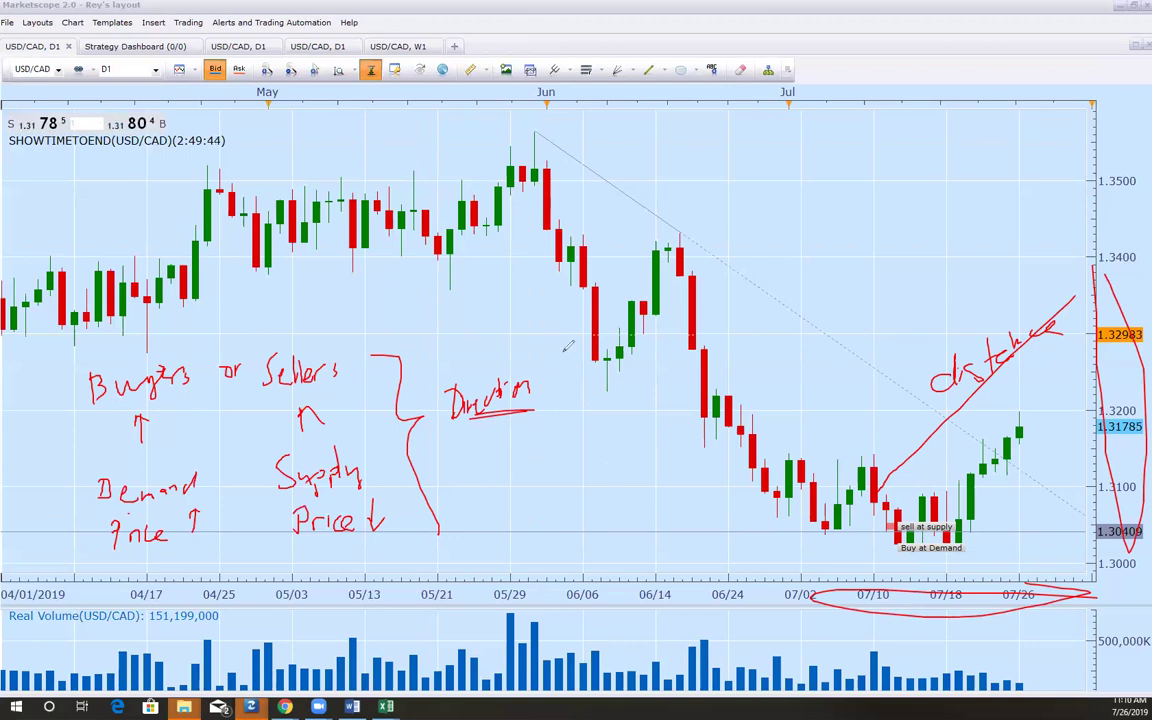
# Draw a down arrow beside 'Direction' and an upward arrow below it.
pyautogui.moveTo(545, 342); pyautogui.dragTo(558, 410)
pyautogui.moveTo(564, 350); pyautogui.dragTo(559, 410)
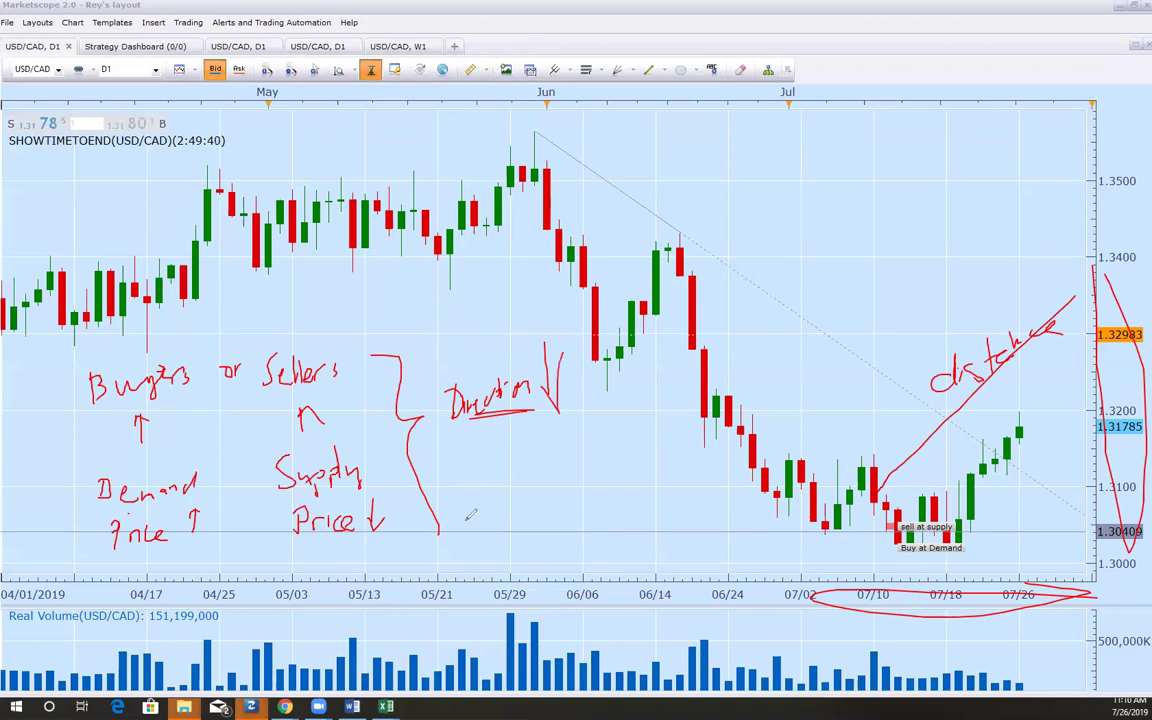
pyautogui.moveTo(466, 520)
pyautogui.mouseDown()
pyautogui.moveTo(510, 434)
pyautogui.moveTo(514, 452)
pyautogui.mouseUp()
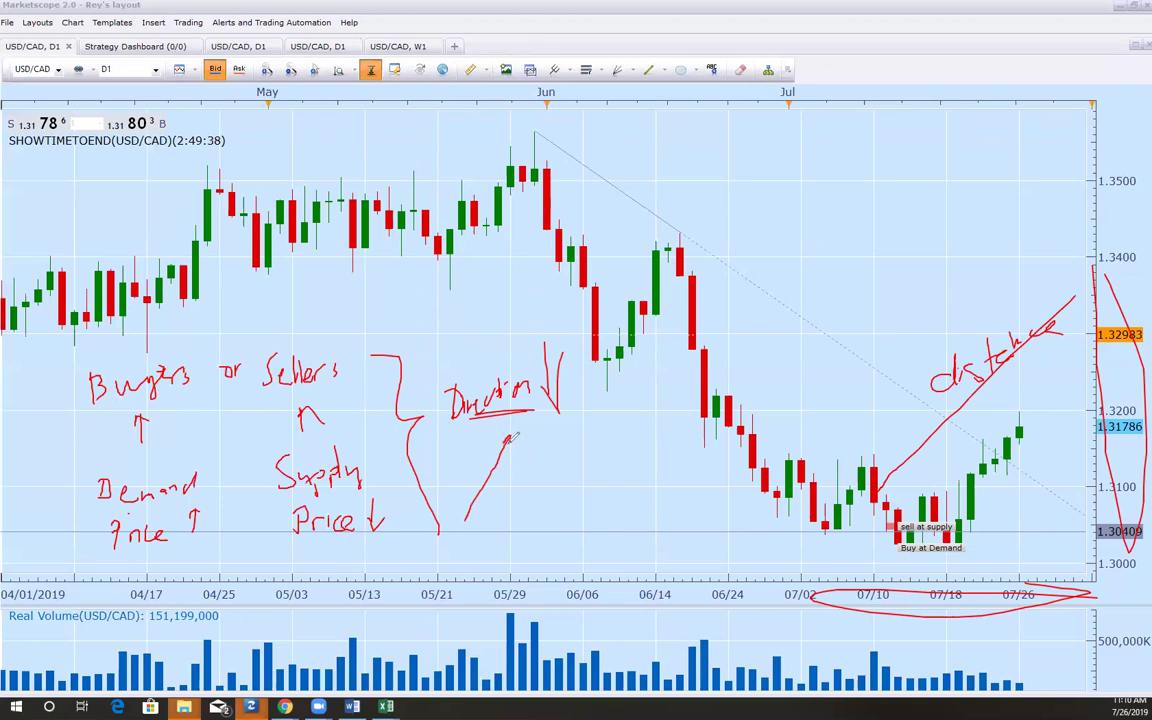
pyautogui.moveTo(543, 402)
pyautogui.mouseDown()
pyautogui.moveTo(558, 380)
pyautogui.moveTo(548, 394)
pyautogui.mouseUp()
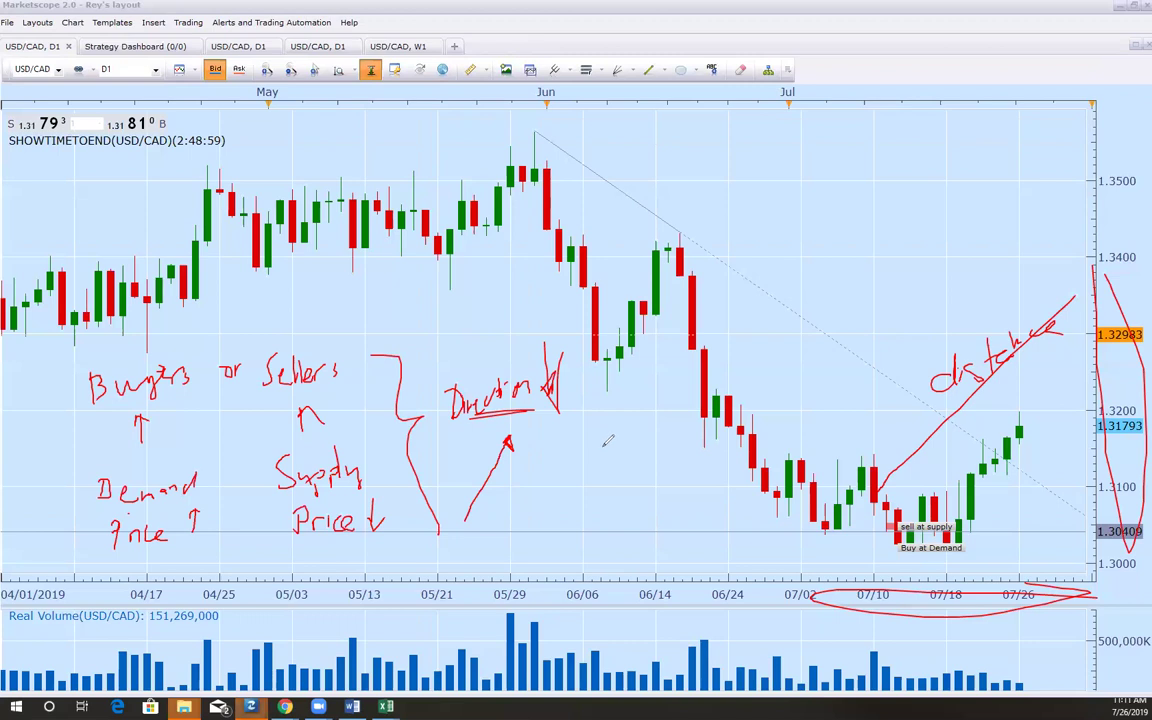
# Thicken the upward arrow, add a falling arrow below 'Direction', then clear all red handwriting.
pyautogui.moveTo(460, 518); pyautogui.dragTo(510, 440)
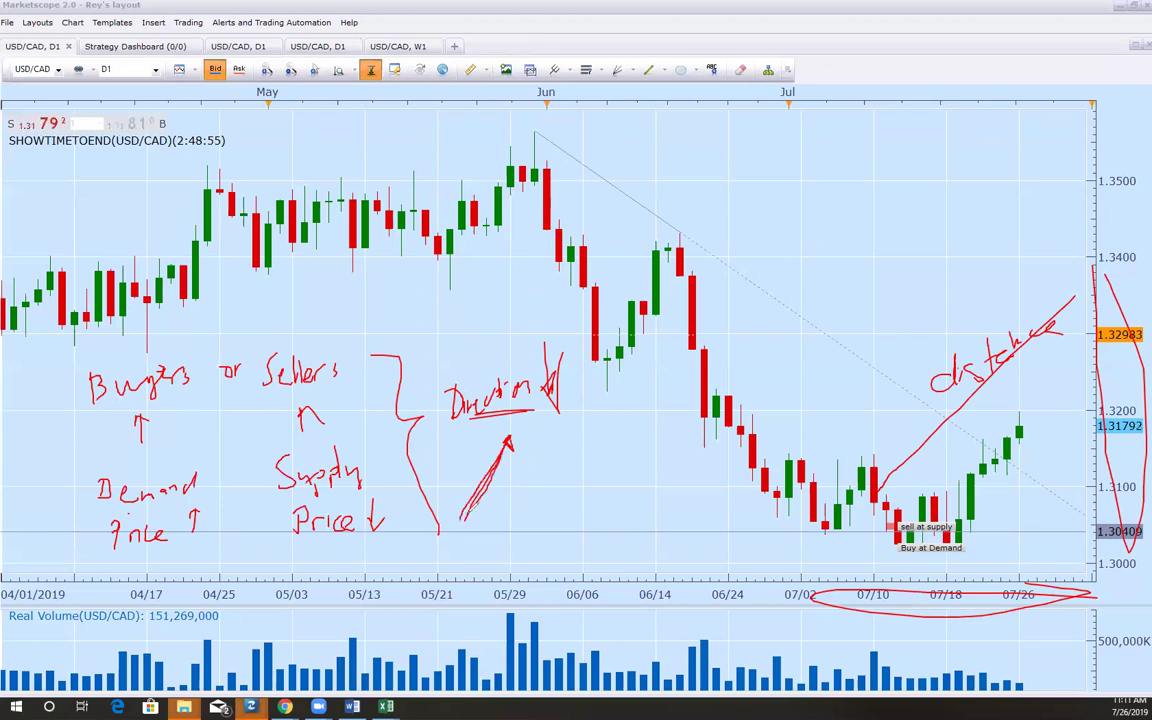
pyautogui.moveTo(463, 515); pyautogui.dragTo(505, 442)
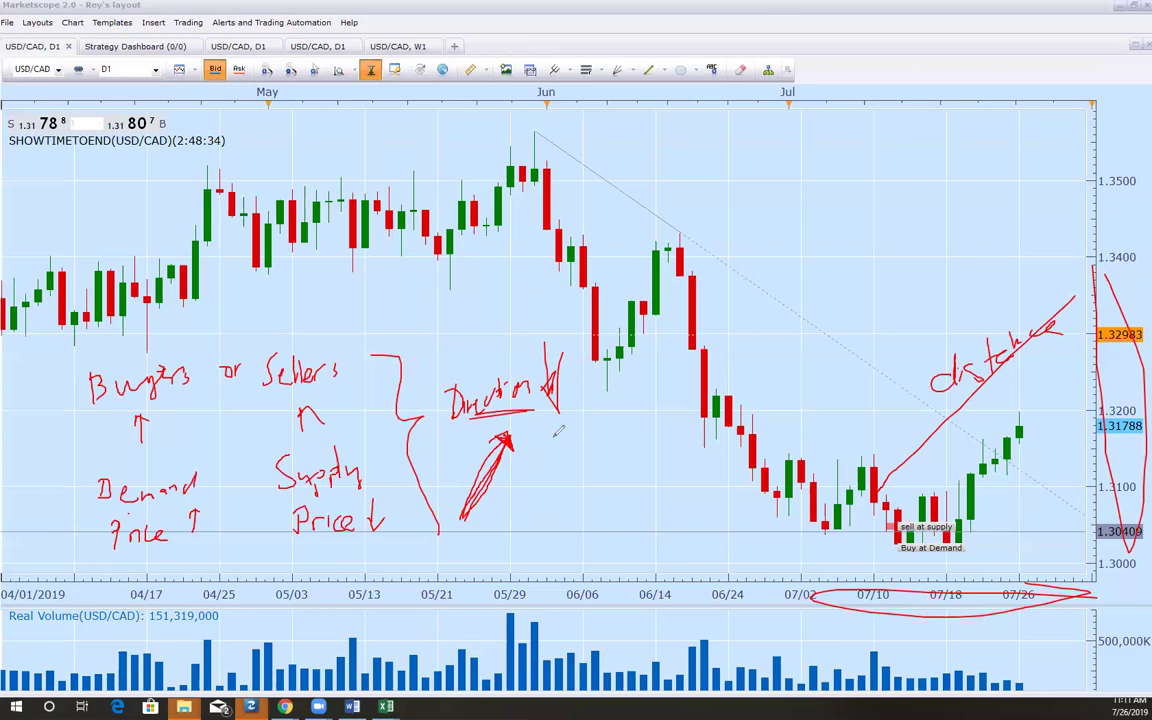
pyautogui.moveTo(541, 433)
pyautogui.mouseDown()
pyautogui.moveTo(604, 508)
pyautogui.moveTo(552, 517)
pyautogui.moveTo(604, 509)
pyautogui.moveTo(576, 522)
pyautogui.mouseUp()
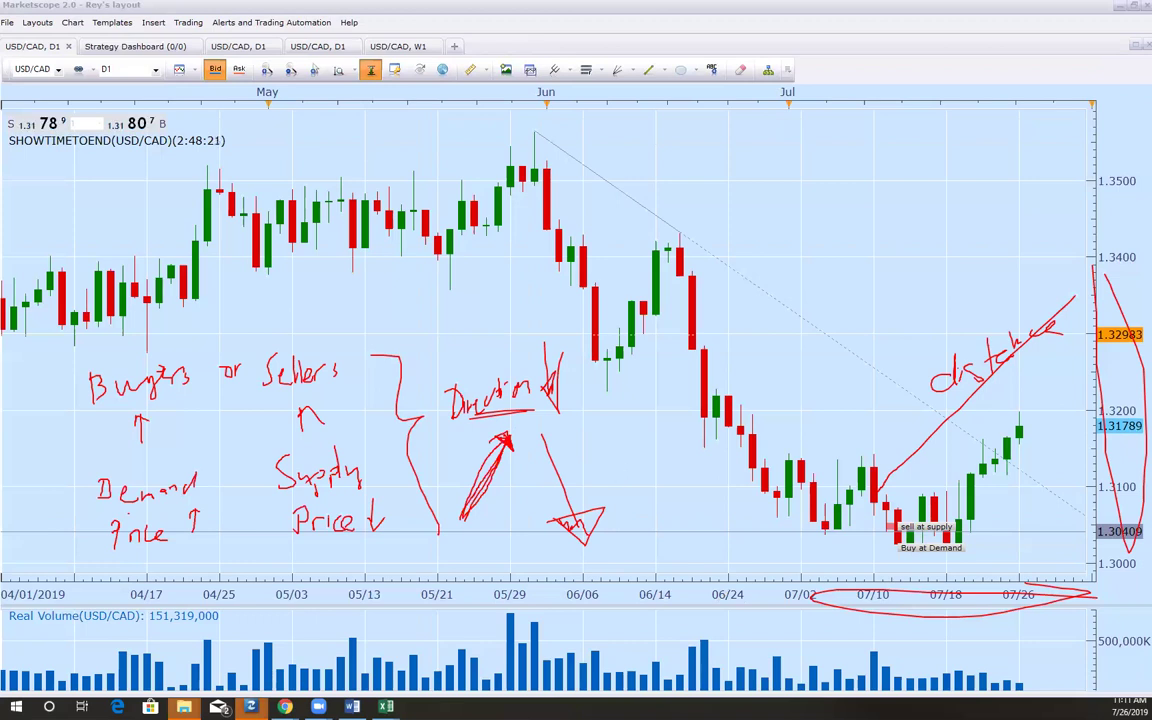
pyautogui.press('Escape')
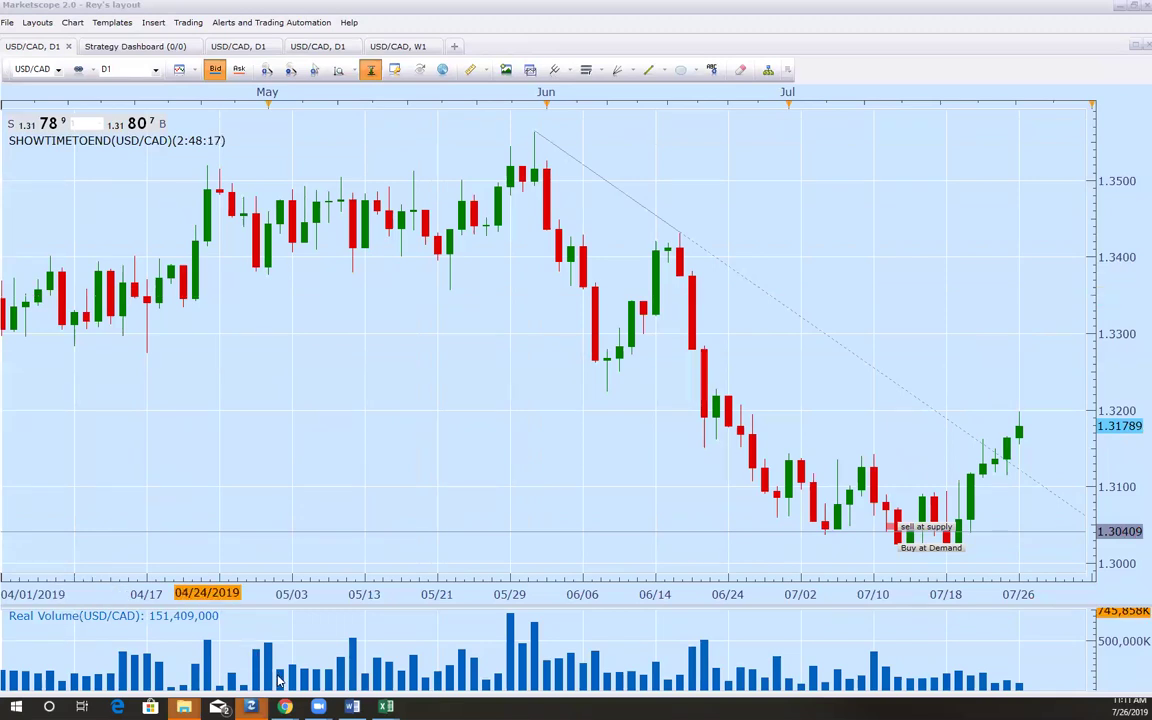
# Switch to the SPX500USD chart, set it to 1-month candles, and draw a long rising line.
pyautogui.moveTo(285, 707)
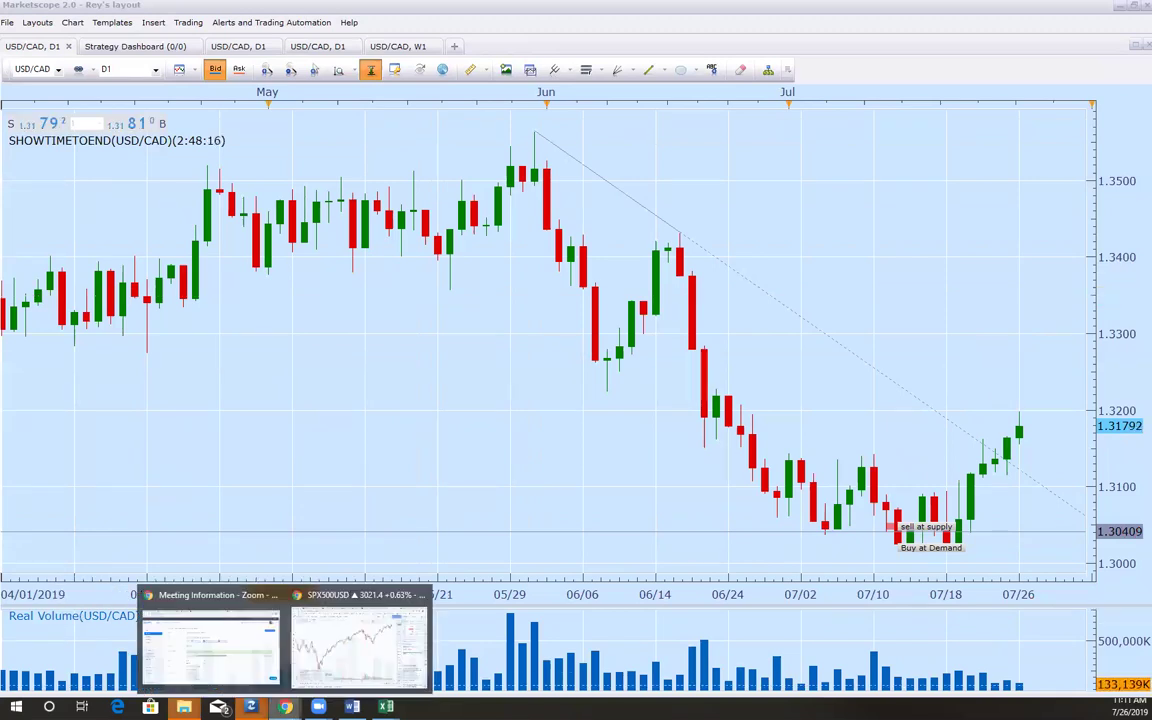
pyautogui.click(358, 595)
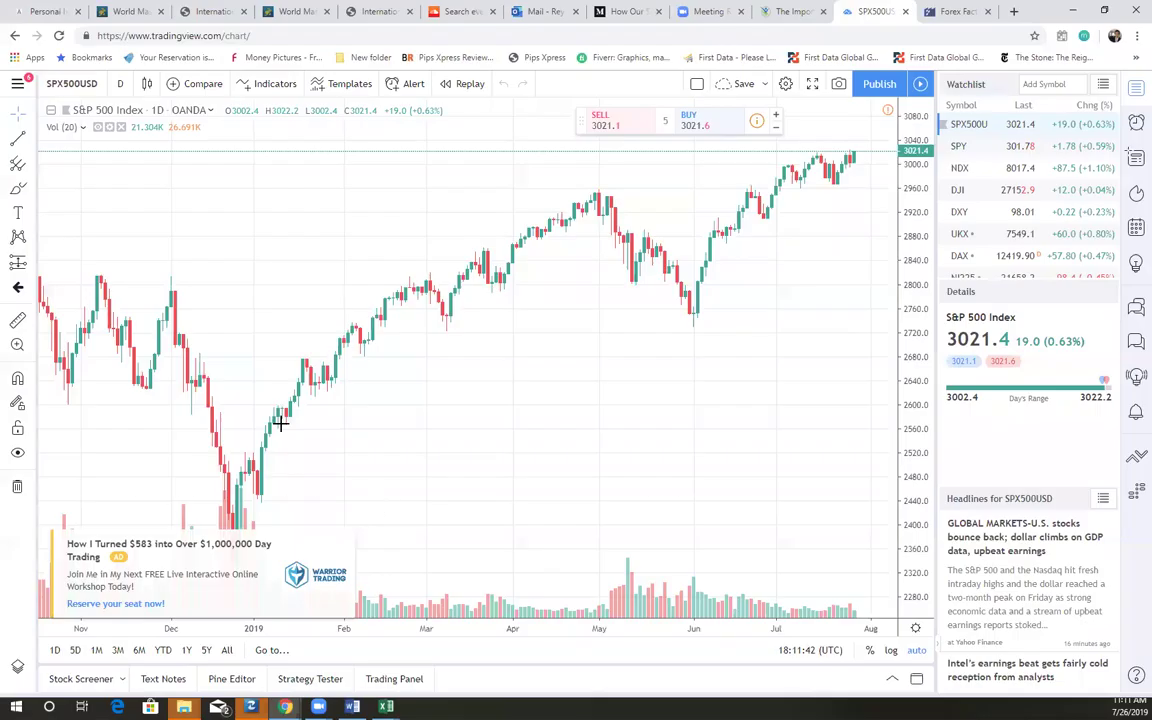
pyautogui.click(120, 83)
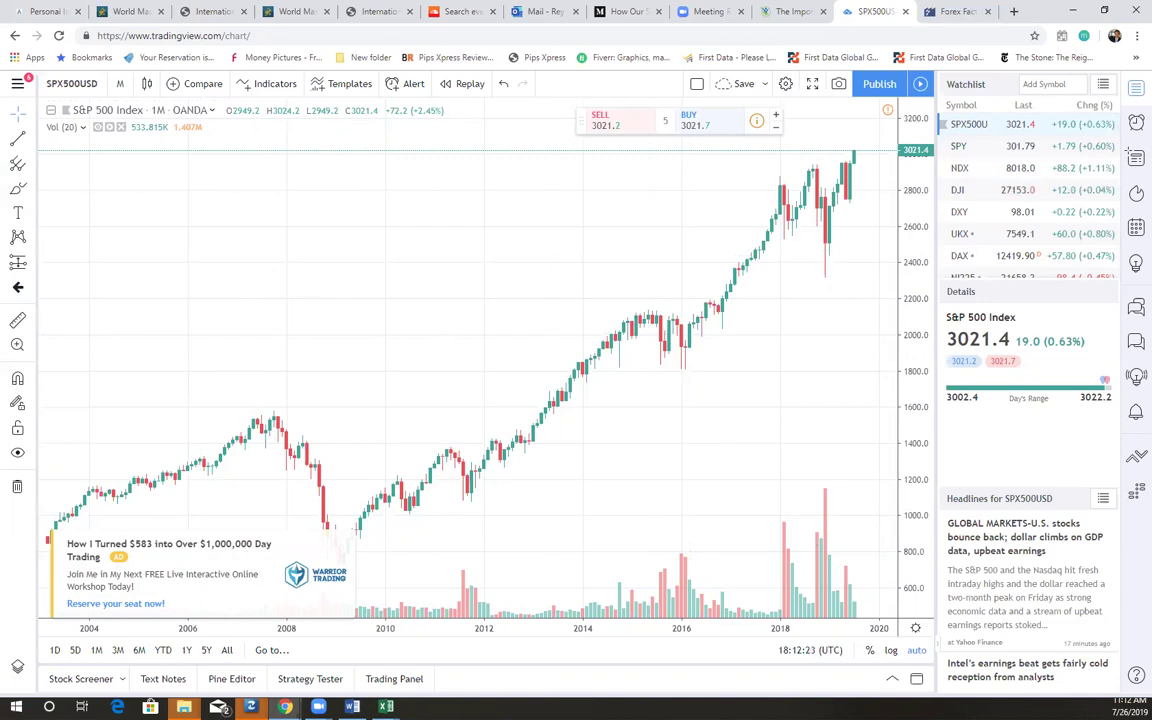
pyautogui.moveTo(133, 362)
pyautogui.mouseDown()
pyautogui.moveTo(295, 140)
pyautogui.moveTo(386, 112)
pyautogui.mouseUp()
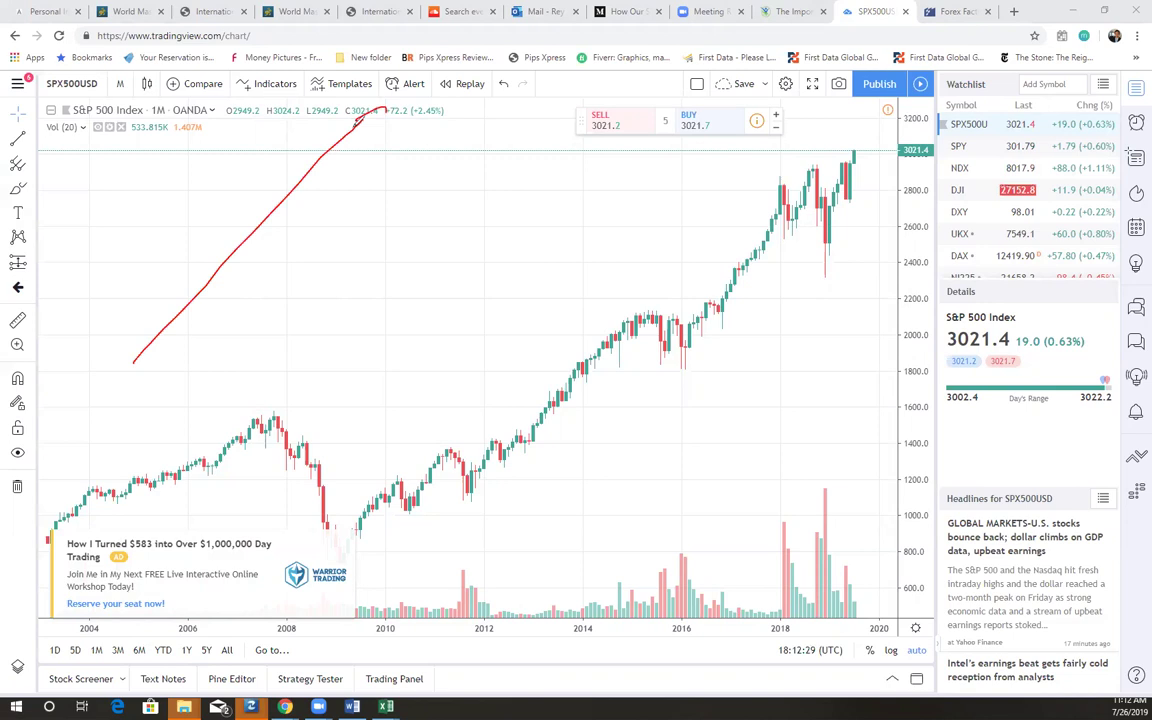
# Add a downward hook from the peak, handwrite 'Buy = long term', and write 'Falling' with an arrow.
pyautogui.moveTo(356, 125)
pyautogui.mouseDown()
pyautogui.moveTo(423, 198)
pyautogui.moveTo(433, 190)
pyautogui.moveTo(412, 205)
pyautogui.moveTo(430, 200)
pyautogui.mouseUp()
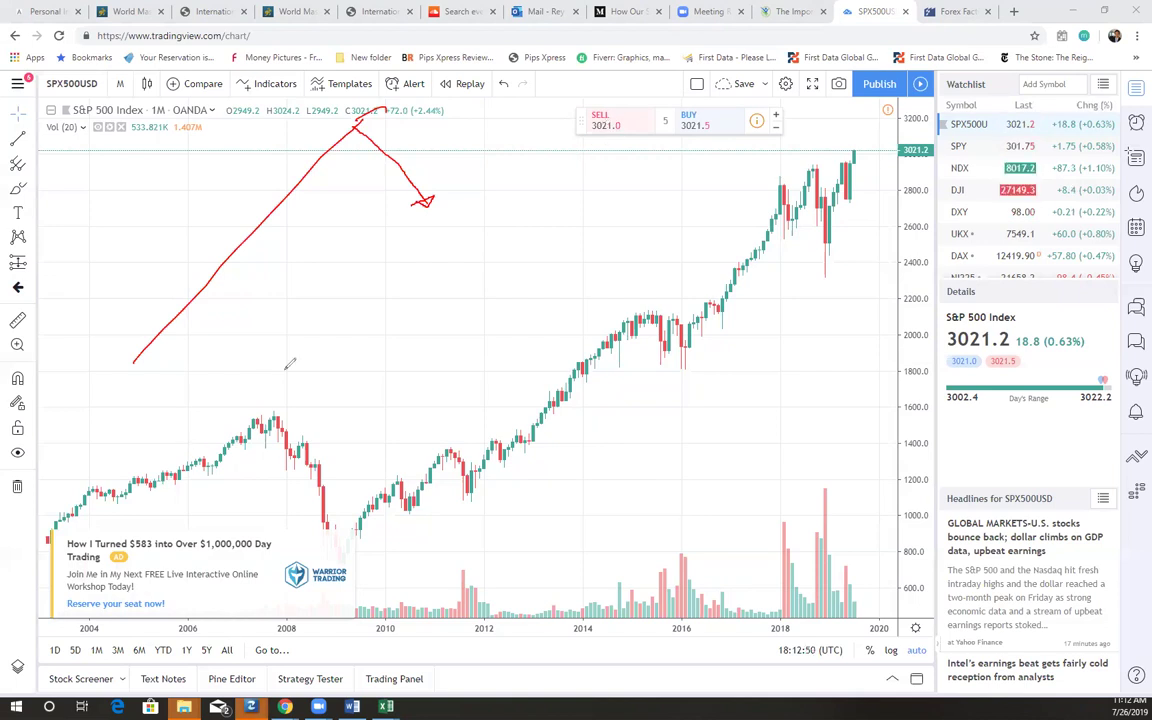
pyautogui.moveTo(327, 293)
pyautogui.mouseDown()
pyautogui.moveTo(324, 345)
pyautogui.moveTo(355, 302)
pyautogui.moveTo(335, 330)
pyautogui.moveTo(419, 275)
pyautogui.moveTo(494, 281)
pyautogui.moveTo(492, 301)
pyautogui.mouseUp()
pyautogui.moveTo(528, 255); pyautogui.dragTo(583, 268)
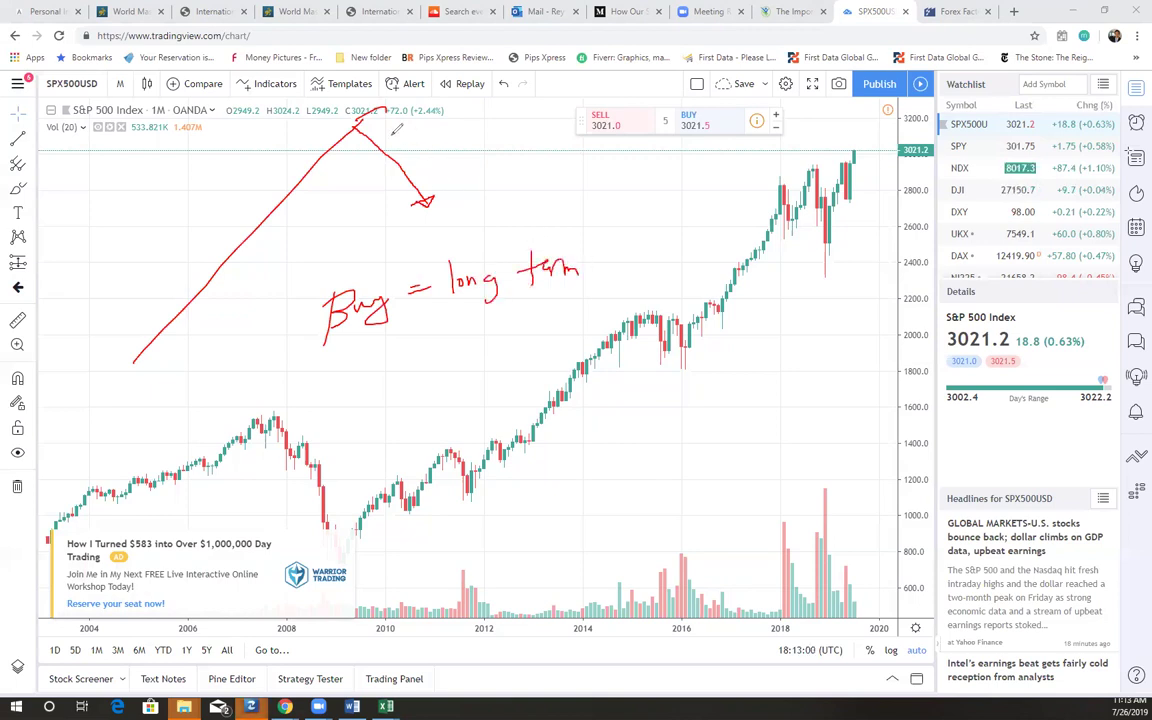
pyautogui.moveTo(390, 133)
pyautogui.mouseDown()
pyautogui.moveTo(420, 165)
pyautogui.moveTo(440, 145)
pyautogui.moveTo(525, 145)
pyautogui.mouseUp()
pyautogui.click(468, 133)
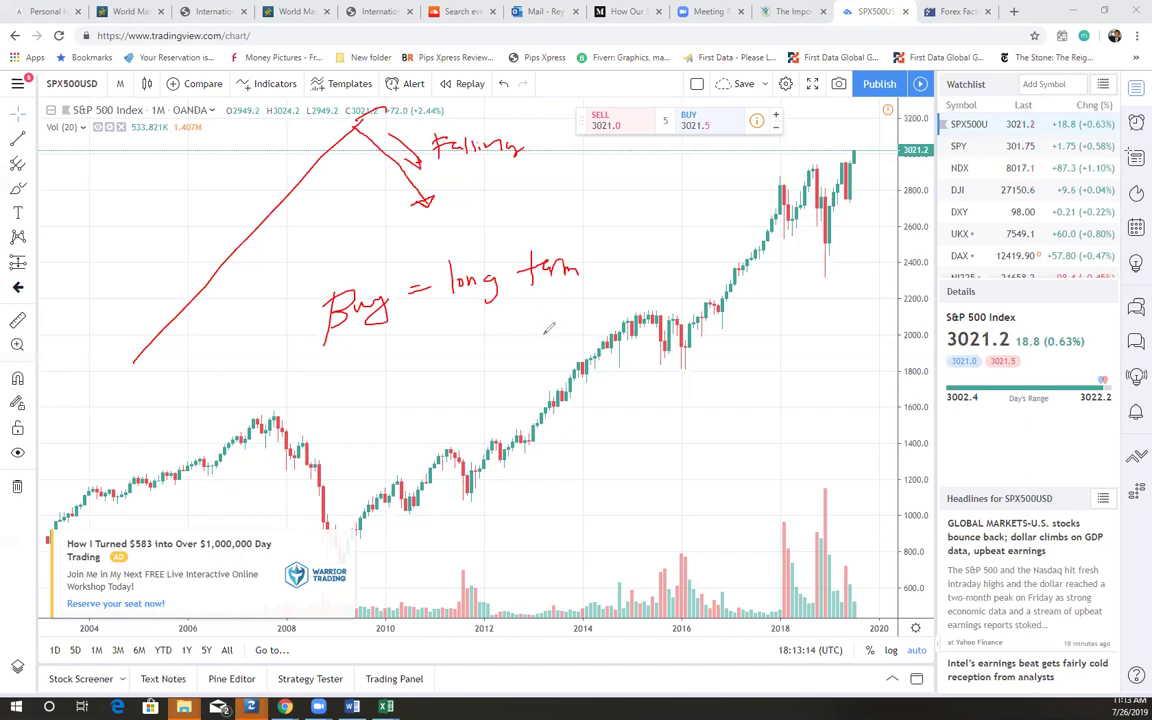
# Draw wavy rising strokes, write 'trend' at lower right, and sketch zigzag waves beneath it.
pyautogui.moveTo(563, 550)
pyautogui.mouseDown()
pyautogui.moveTo(595, 478)
pyautogui.moveTo(675, 410)
pyautogui.moveTo(772, 365)
pyautogui.moveTo(856, 352)
pyautogui.mouseUp()
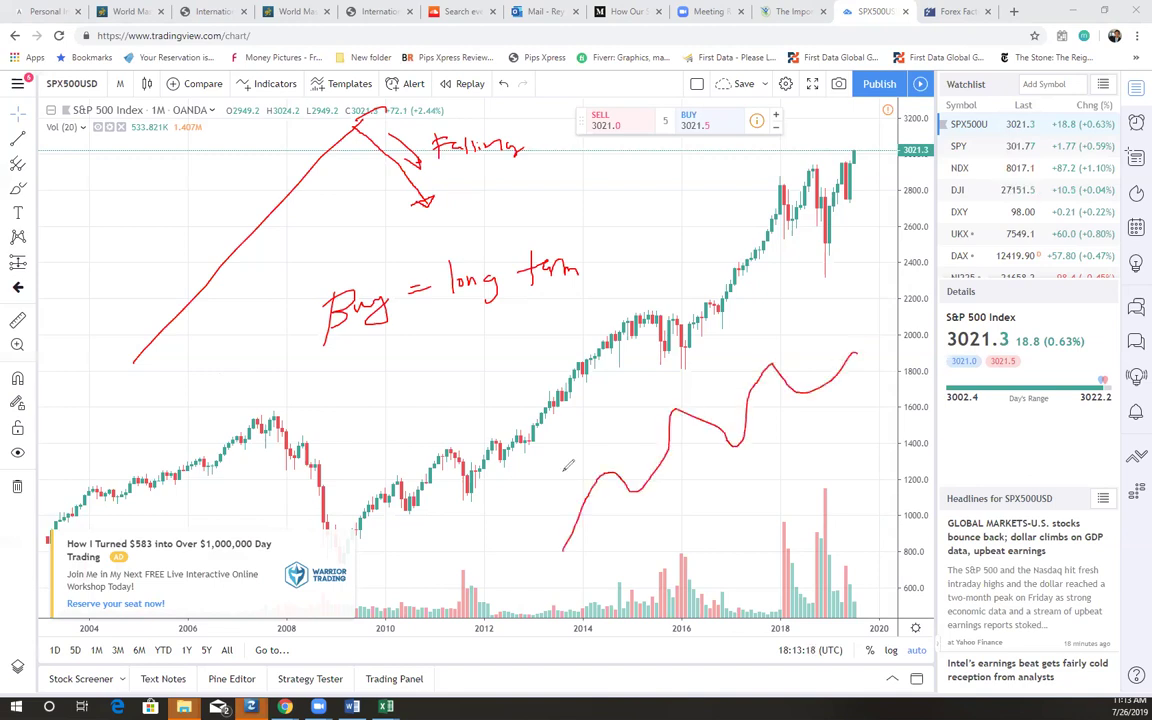
pyautogui.moveTo(340, 566)
pyautogui.mouseDown()
pyautogui.moveTo(408, 480)
pyautogui.moveTo(440, 462)
pyautogui.moveTo(468, 488)
pyautogui.moveTo(492, 448)
pyautogui.moveTo(648, 313)
pyautogui.moveTo(682, 345)
pyautogui.moveTo(775, 205)
pyautogui.moveTo(800, 190)
pyautogui.moveTo(830, 235)
pyautogui.moveTo(850, 175)
pyautogui.moveTo(952, 121)
pyautogui.mouseUp()
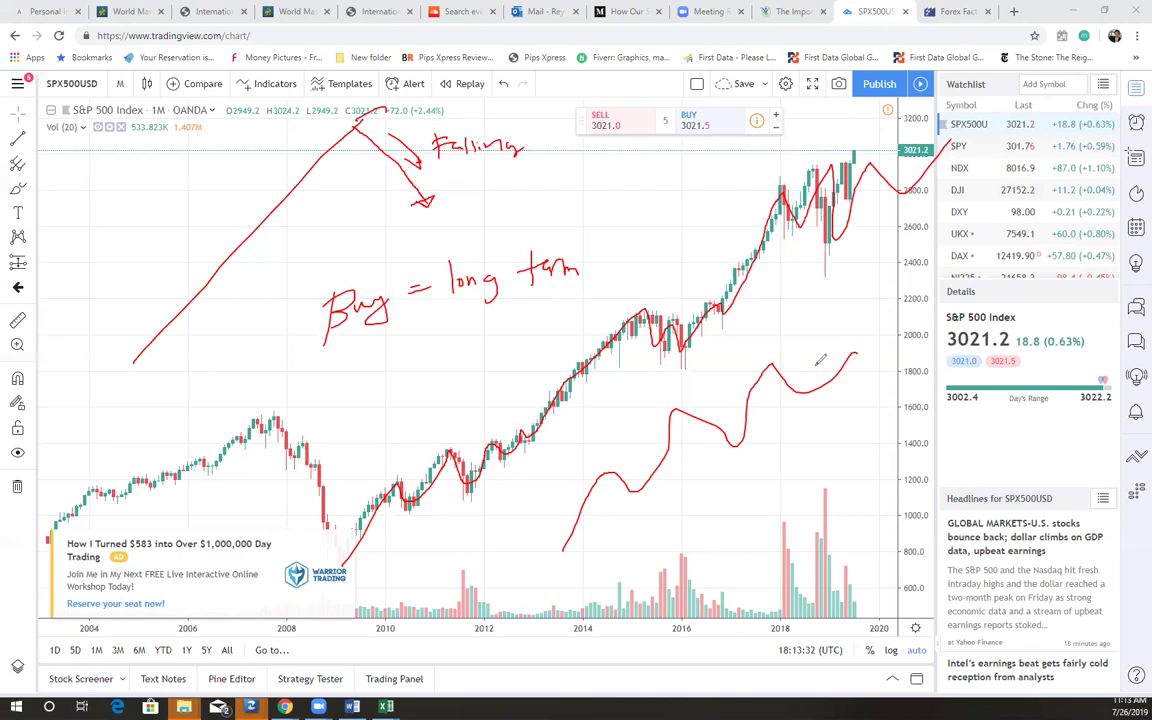
pyautogui.moveTo(788, 440)
pyautogui.mouseDown()
pyautogui.moveTo(797, 485)
pyautogui.moveTo(806, 450)
pyautogui.moveTo(866, 457)
pyautogui.mouseUp()
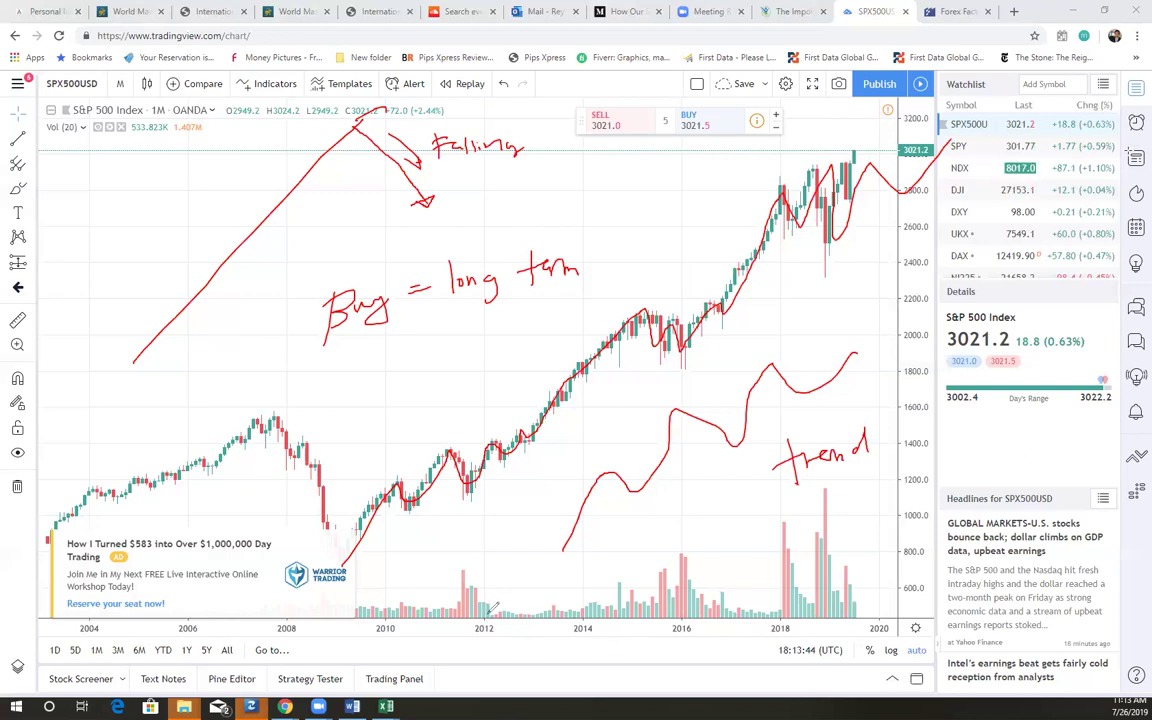
pyautogui.moveTo(468, 675)
pyautogui.mouseDown()
pyautogui.moveTo(549, 561)
pyautogui.moveTo(596, 580)
pyautogui.mouseUp()
pyautogui.moveTo(635, 601)
pyautogui.mouseDown()
pyautogui.moveTo(620, 540)
pyautogui.moveTo(650, 420)
pyautogui.moveTo(700, 430)
pyautogui.moveTo(775, 473)
pyautogui.moveTo(765, 575)
pyautogui.moveTo(805, 520)
pyautogui.moveTo(845, 560)
pyautogui.moveTo(909, 463)
pyautogui.moveTo(915, 625)
pyautogui.moveTo(947, 445)
pyautogui.mouseUp()
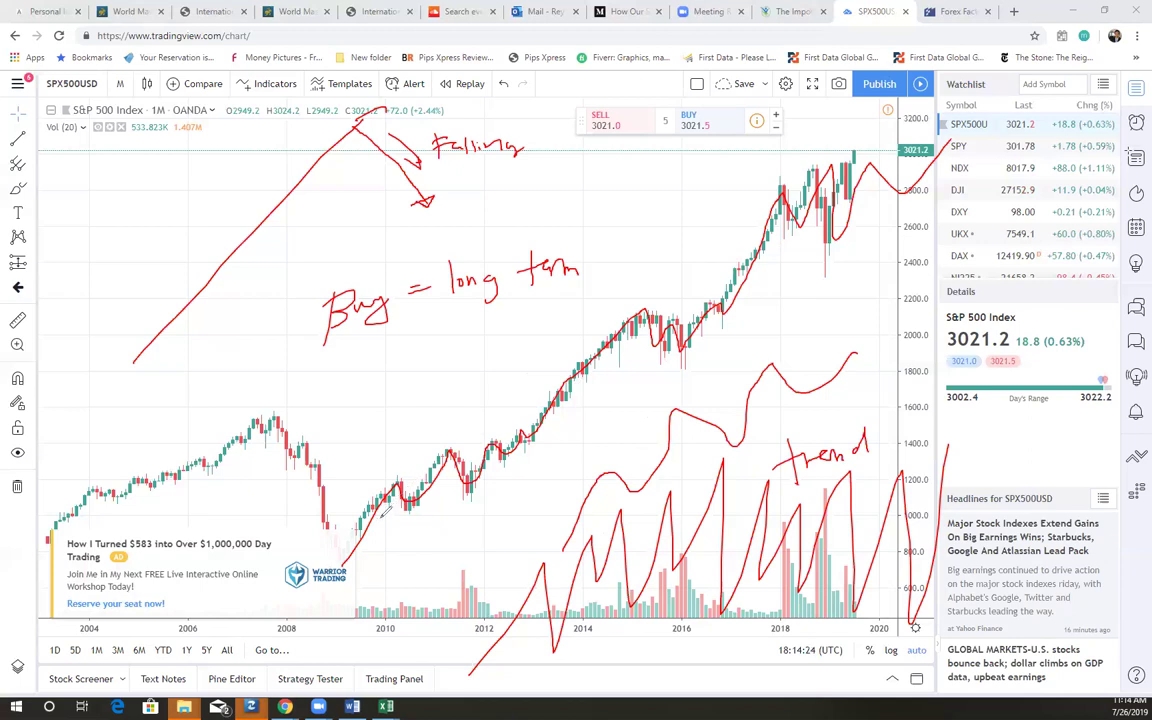
pyautogui.moveTo(380, 512)
pyautogui.mouseDown()
pyautogui.moveTo(580, 370)
pyautogui.moveTo(868, 128)
pyautogui.mouseUp()
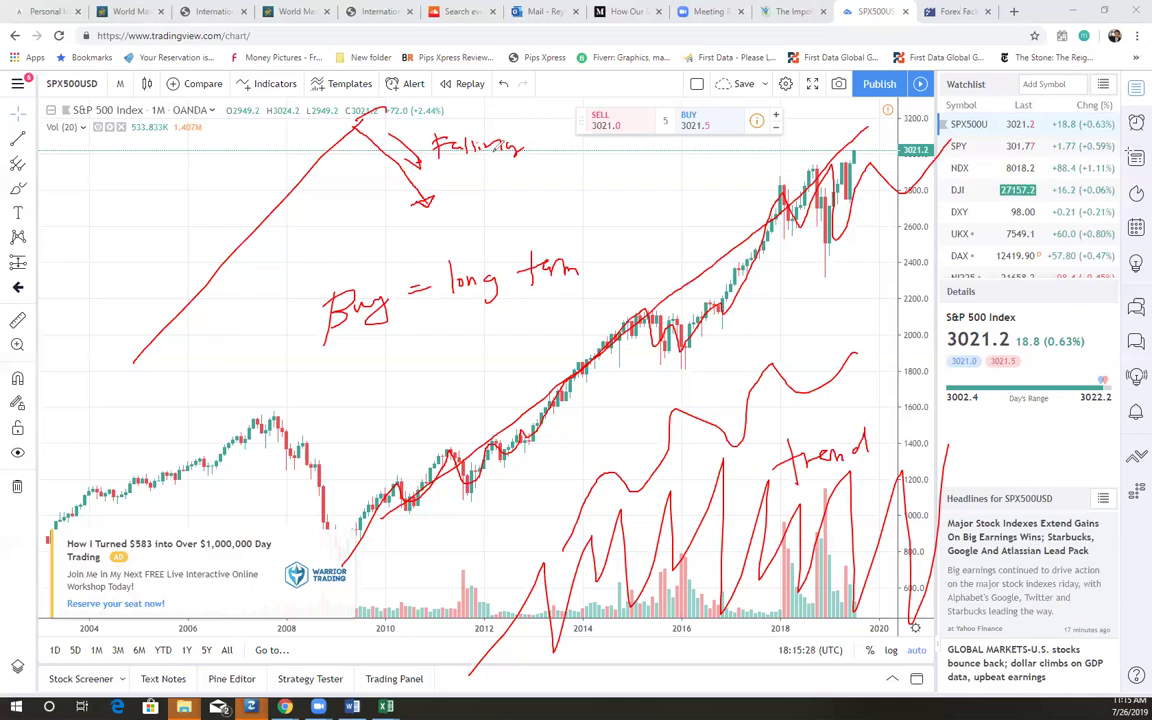
# Turn the note 'trend' into 'trends' and add an arrow mark beside it.
pyautogui.moveTo(884, 432); pyautogui.dragTo(869, 450)
pyautogui.moveTo(913, 396); pyautogui.dragTo(911, 444)
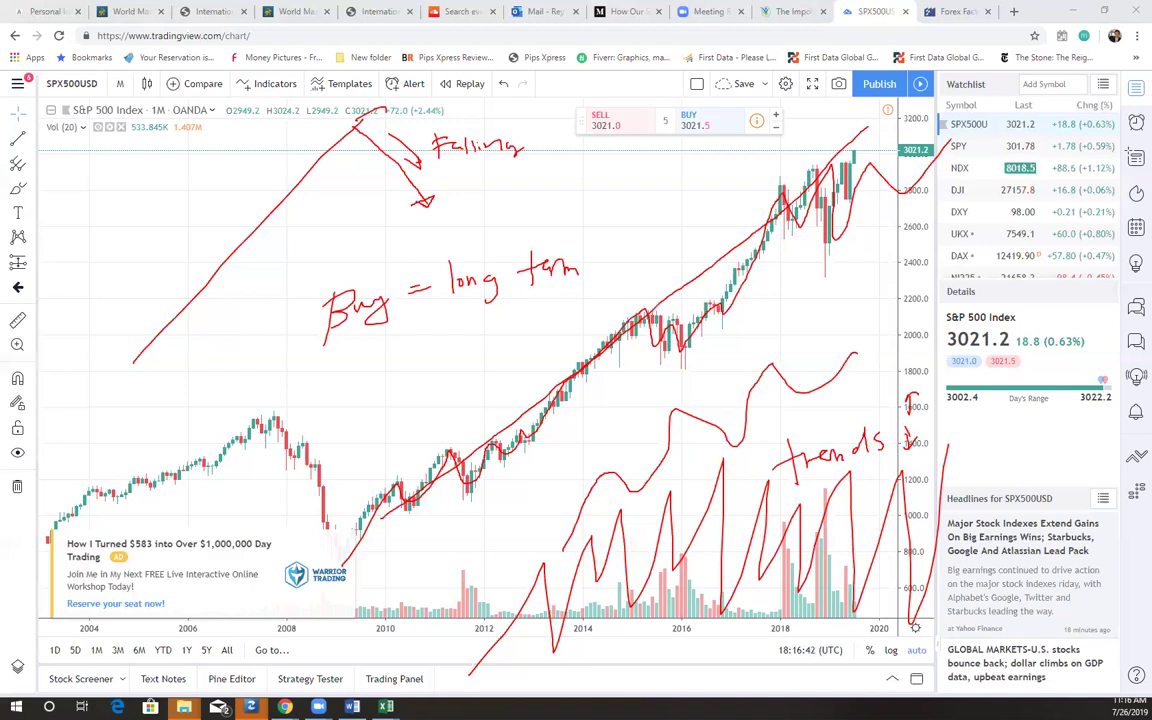
# Clear all annotations and sketch a red trend line up the 2015–2019 rally.
pyautogui.press('Escape')
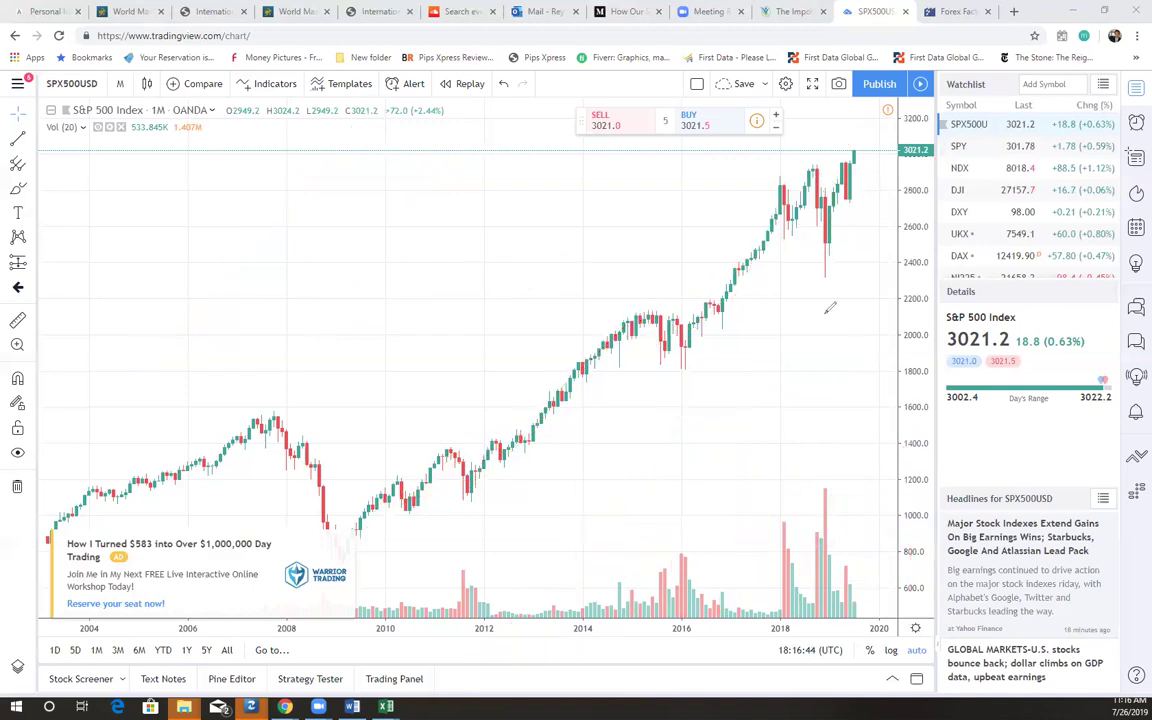
pyautogui.moveTo(675, 370)
pyautogui.mouseDown()
pyautogui.moveTo(785, 188)
pyautogui.moveTo(796, 240)
pyautogui.mouseUp()
pyautogui.moveTo(801, 181)
pyautogui.mouseDown()
pyautogui.moveTo(781, 222)
pyautogui.moveTo(815, 184)
pyautogui.mouseUp()
pyautogui.moveTo(795, 238)
pyautogui.mouseDown()
pyautogui.moveTo(818, 170)
pyautogui.moveTo(829, 240)
pyautogui.moveTo(856, 155)
pyautogui.moveTo(866, 207)
pyautogui.mouseUp()
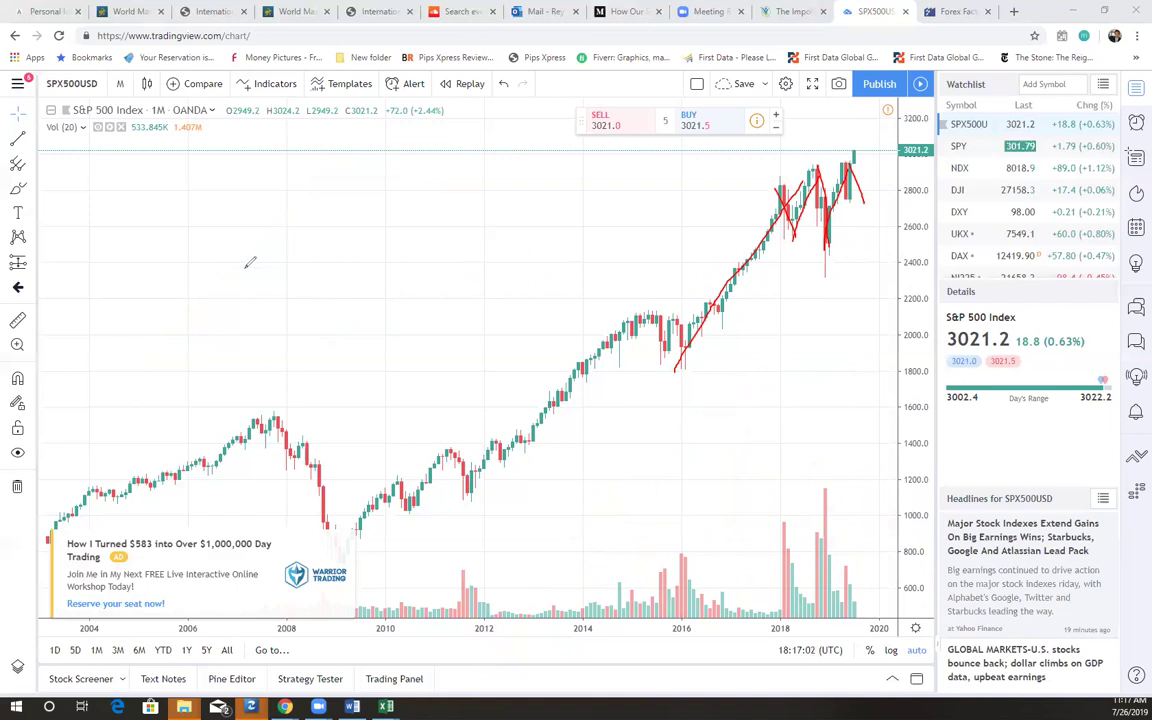
# Handwrite 'Trend Up = HH, HL' and 'Down = LL, LH' at upper left, then erase the red line.
pyautogui.moveTo(113, 248)
pyautogui.mouseDown()
pyautogui.moveTo(117, 170)
pyautogui.moveTo(146, 160)
pyautogui.mouseUp()
pyautogui.moveTo(124, 205)
pyautogui.mouseDown()
pyautogui.moveTo(148, 172)
pyautogui.moveTo(196, 192)
pyautogui.moveTo(211, 152)
pyautogui.moveTo(261, 178)
pyautogui.mouseUp()
pyautogui.moveTo(267, 152)
pyautogui.mouseDown()
pyautogui.moveTo(290, 182)
pyautogui.moveTo(302, 160)
pyautogui.moveTo(404, 172)
pyautogui.mouseUp()
pyautogui.moveTo(420, 128)
pyautogui.mouseDown()
pyautogui.moveTo(416, 168)
pyautogui.moveTo(452, 142)
pyautogui.moveTo(459, 175)
pyautogui.moveTo(502, 147)
pyautogui.mouseUp()
pyautogui.moveTo(497, 135)
pyautogui.mouseDown()
pyautogui.moveTo(500, 160)
pyautogui.moveTo(547, 147)
pyautogui.mouseUp()
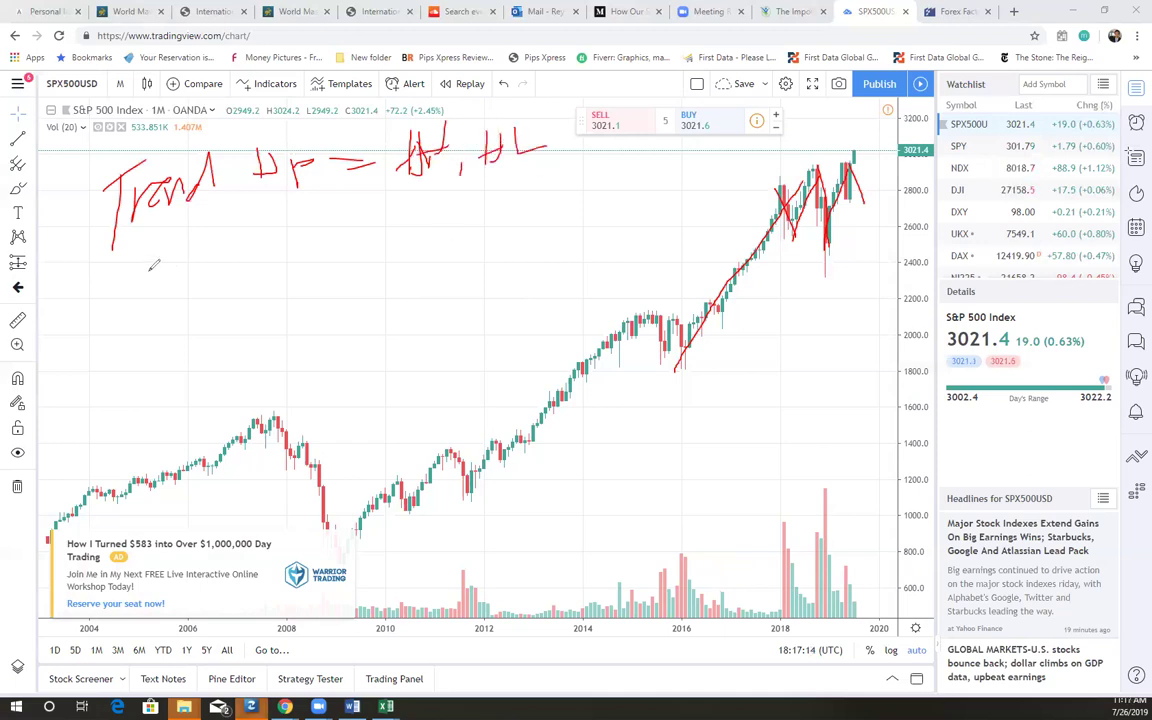
pyautogui.moveTo(147, 250)
pyautogui.mouseDown()
pyautogui.moveTo(149, 280)
pyautogui.moveTo(123, 296)
pyautogui.mouseUp()
pyautogui.moveTo(210, 258); pyautogui.dragTo(280, 270)
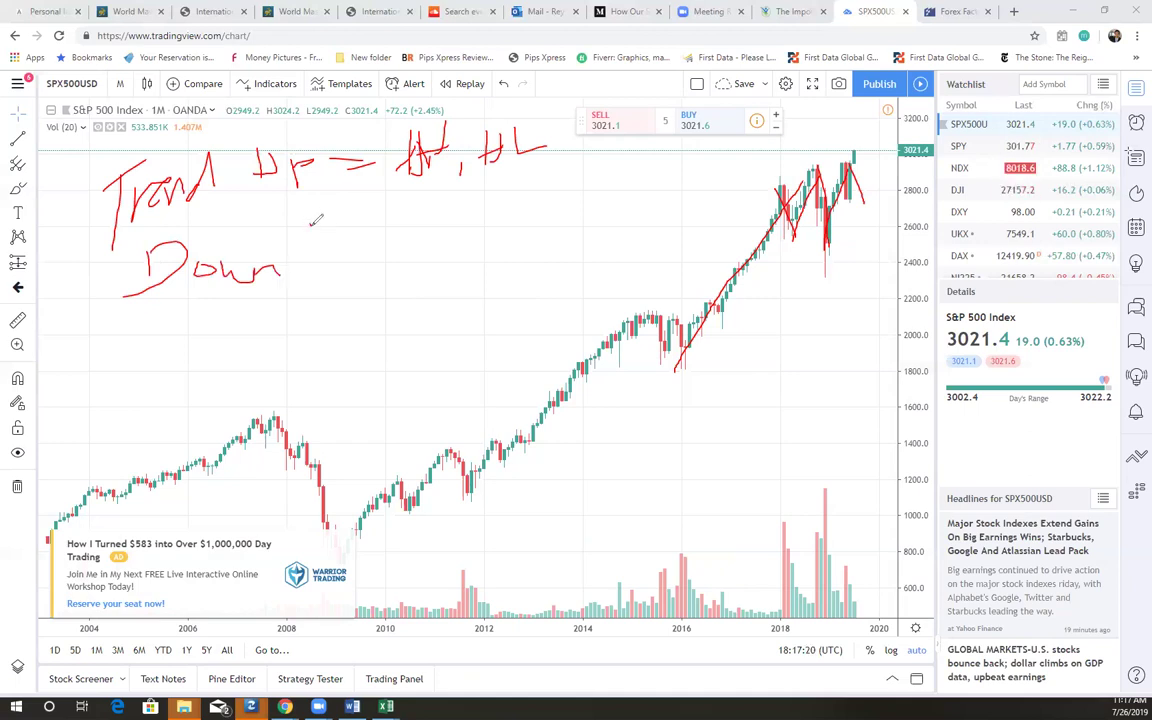
pyautogui.moveTo(310, 226)
pyautogui.mouseDown()
pyautogui.moveTo(335, 222)
pyautogui.moveTo(348, 242)
pyautogui.moveTo(458, 230)
pyautogui.mouseUp()
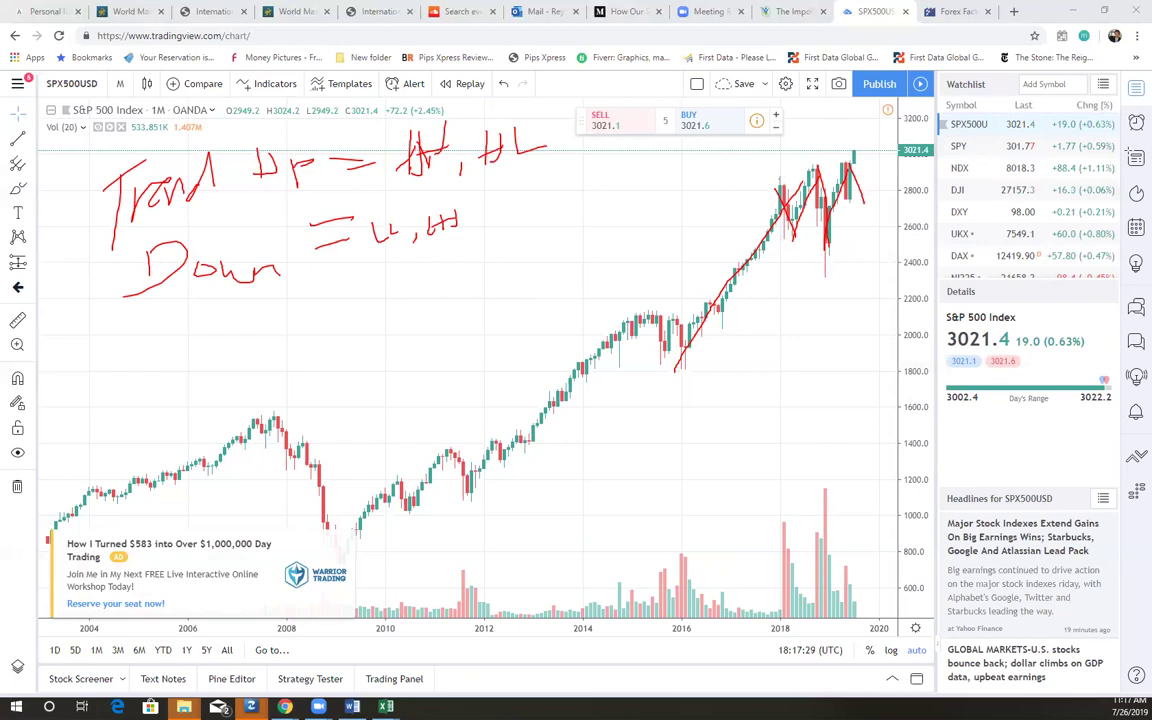
pyautogui.click(767, 219)
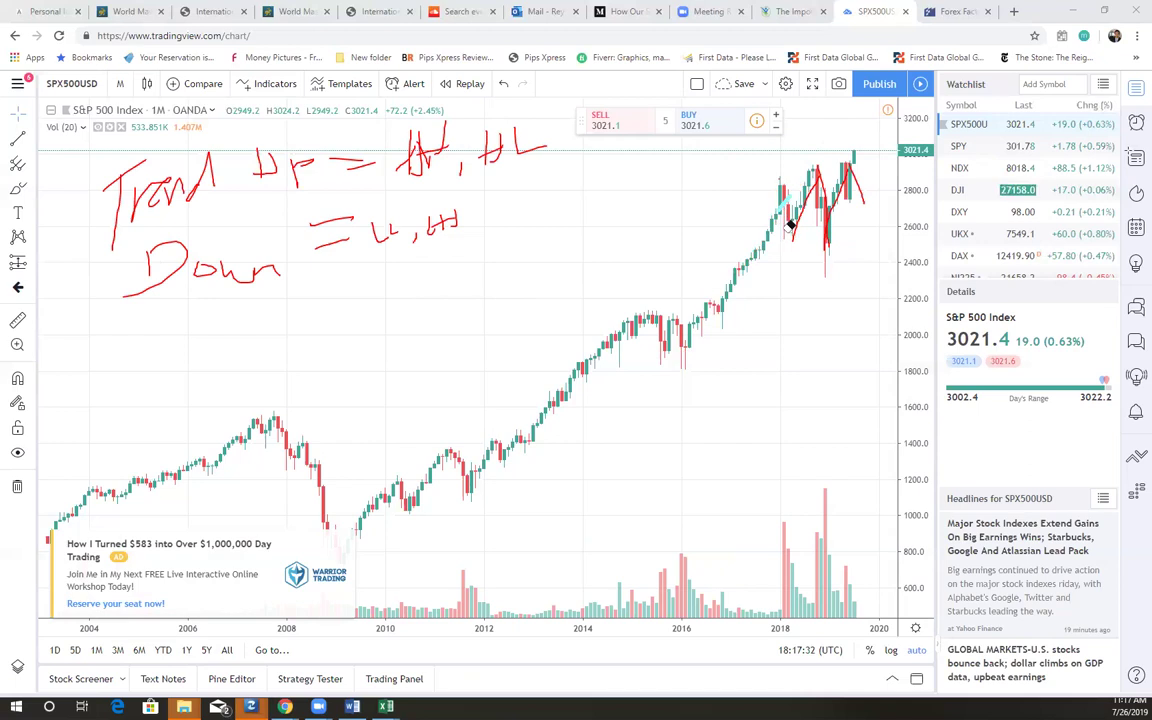
# Erase the red strokes, mark highs and lows near 2018, and draw a black 2009-low line labelled HL.
pyautogui.click(836, 183)
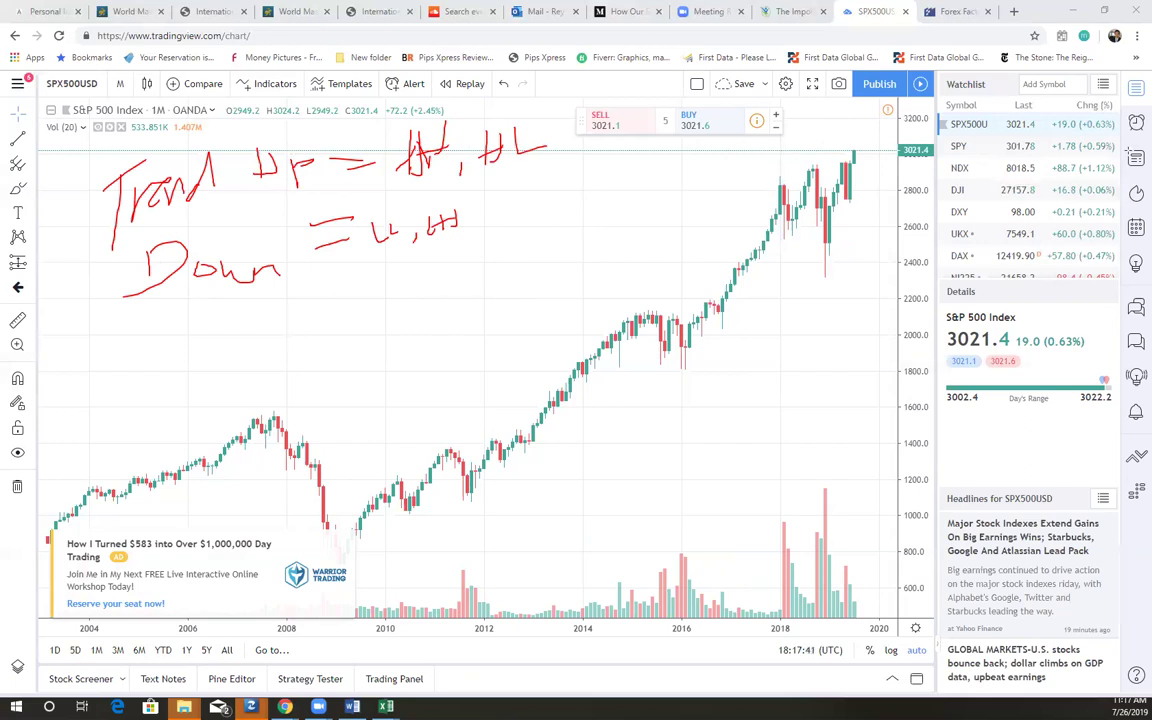
pyautogui.moveTo(778, 178)
pyautogui.mouseDown()
pyautogui.moveTo(773, 186)
pyautogui.moveTo(822, 163)
pyautogui.moveTo(776, 171)
pyautogui.moveTo(812, 166)
pyautogui.mouseUp()
pyautogui.moveTo(775, 234)
pyautogui.mouseDown()
pyautogui.moveTo(793, 233)
pyautogui.moveTo(820, 276)
pyautogui.mouseUp()
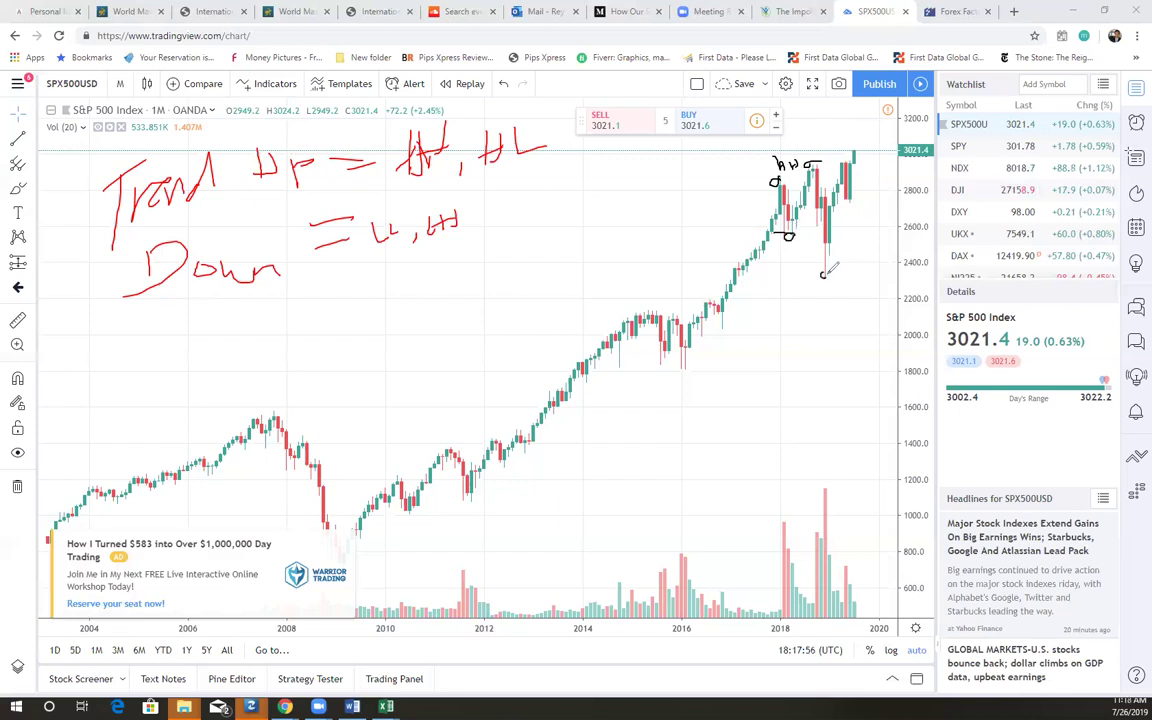
pyautogui.moveTo(789, 249); pyautogui.dragTo(801, 262)
pyautogui.moveTo(358, 590); pyautogui.dragTo(830, 292)
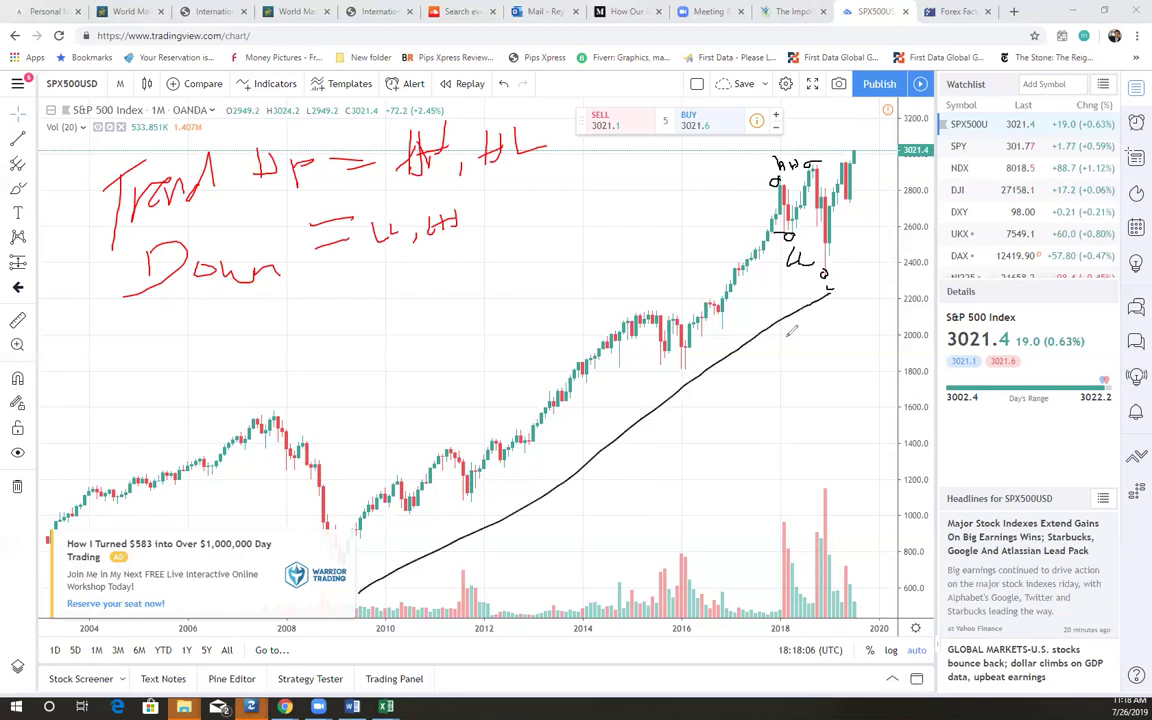
pyautogui.moveTo(771, 357)
pyautogui.mouseDown()
pyautogui.moveTo(773, 343)
pyautogui.moveTo(788, 347)
pyautogui.moveTo(781, 357)
pyautogui.moveTo(800, 346)
pyautogui.mouseUp()
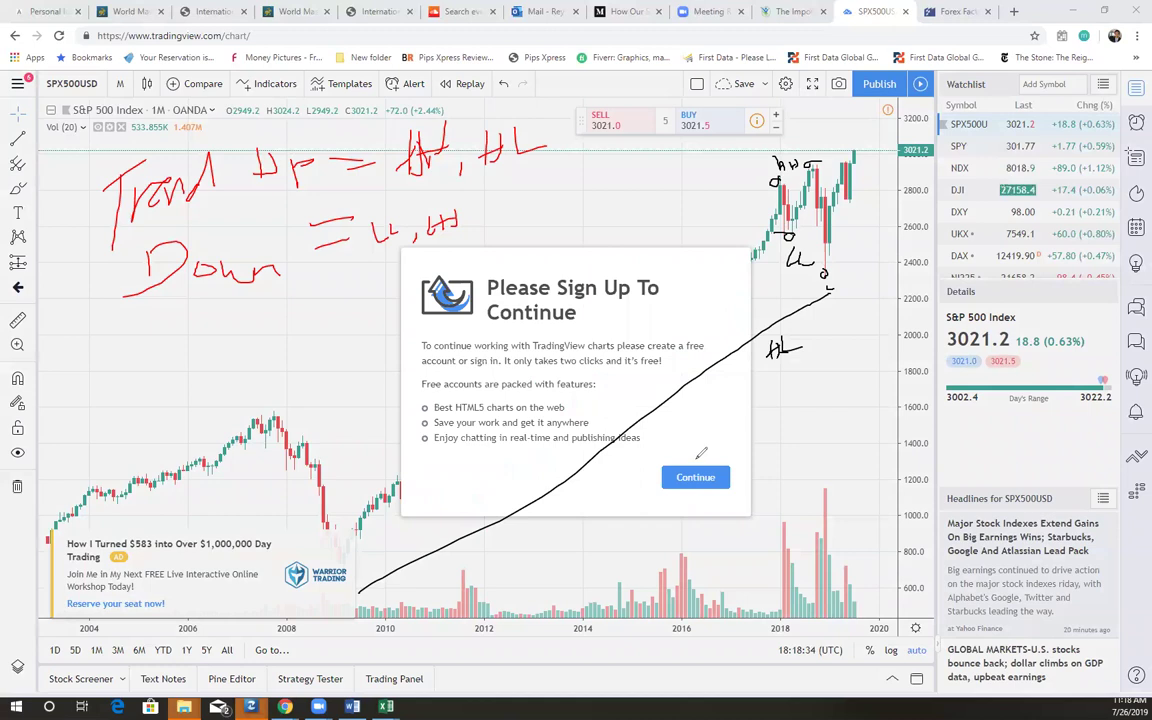
# Reload the page to clear the sign-up prompt and decline the multi-chart upgrade offer.
pyautogui.click(57, 36)
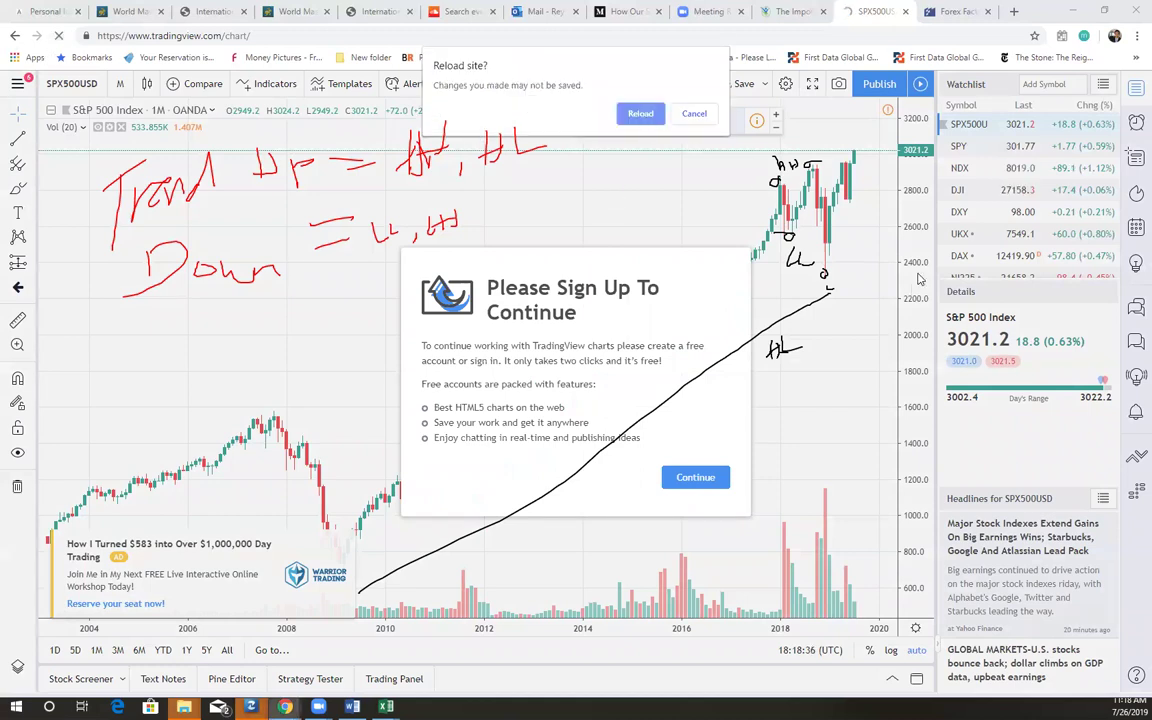
pyautogui.press('Escape')
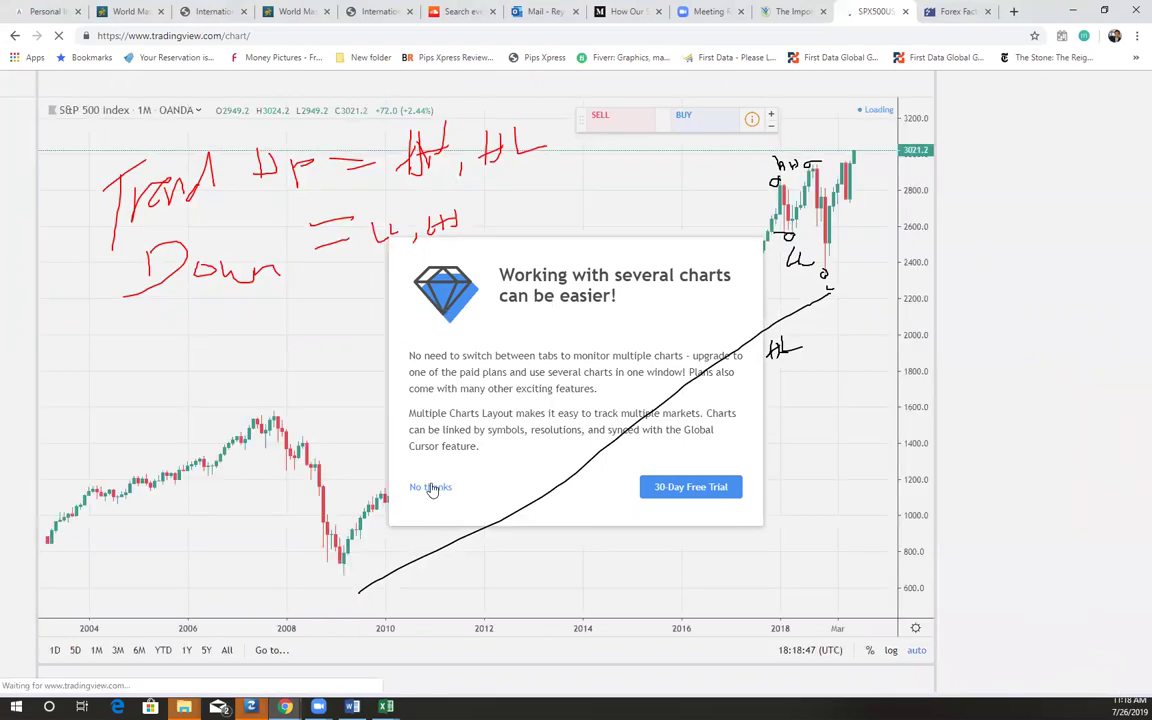
pyautogui.click(420, 487)
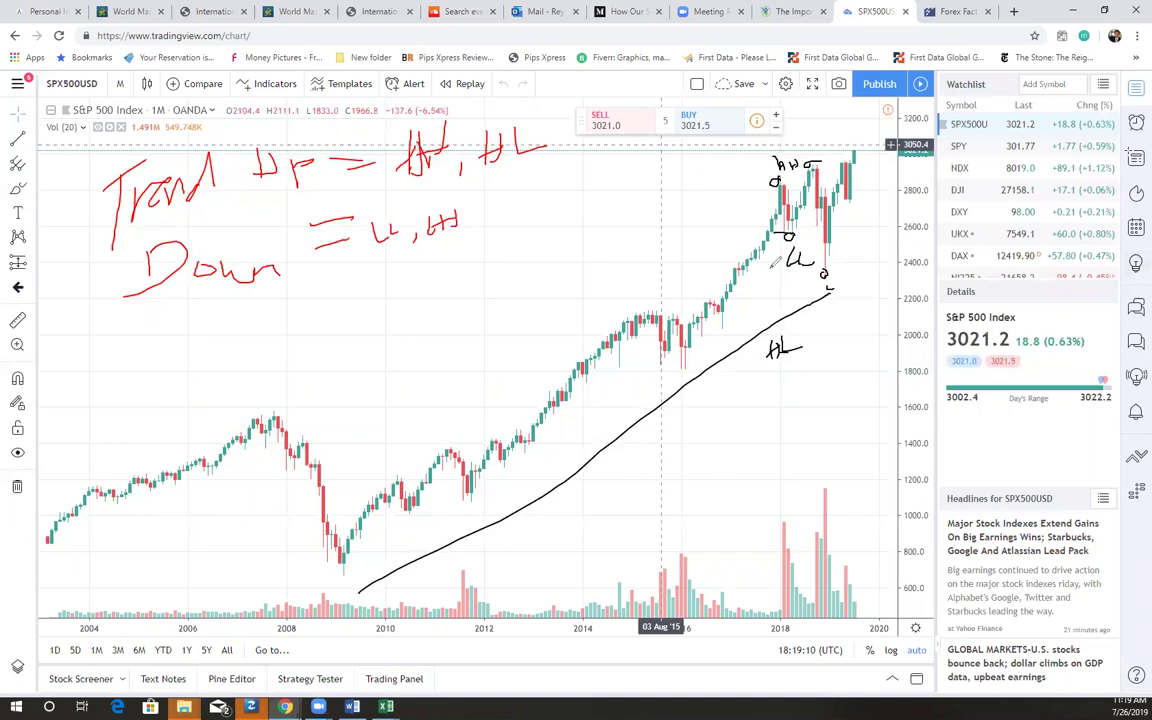
# Circle the 2017 candles, line the recent highs, label the newest peak, and sketch a projected drop.
pyautogui.moveTo(727, 251); pyautogui.dragTo(740, 262)
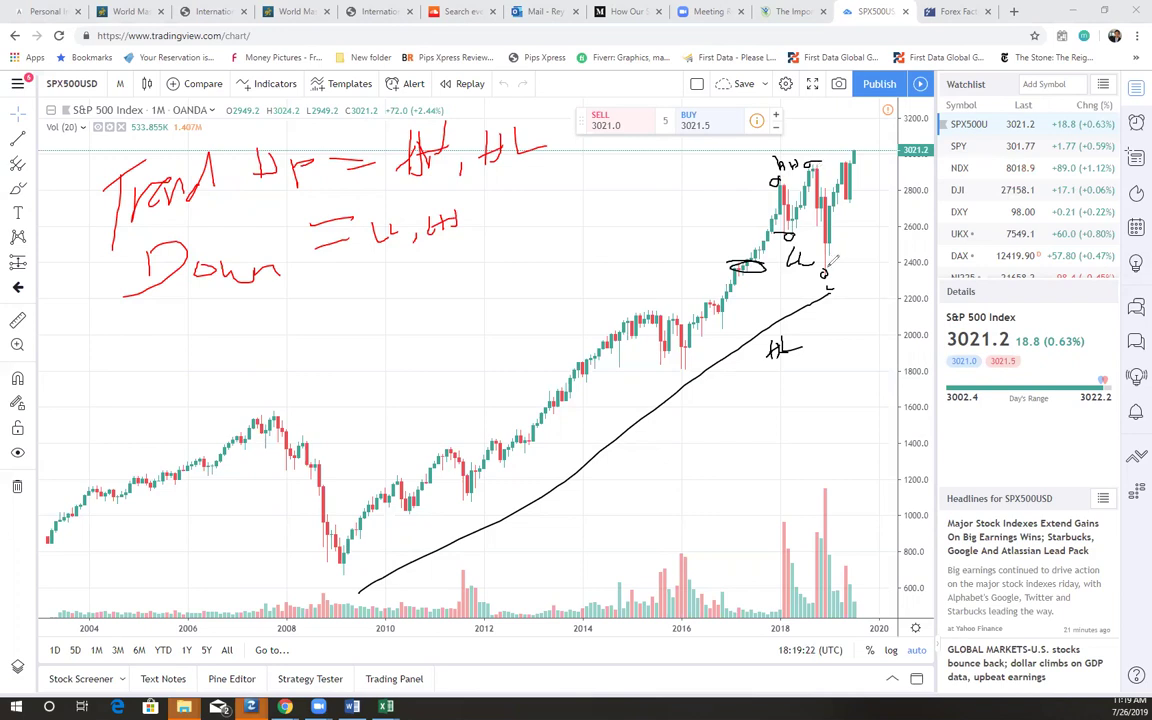
pyautogui.moveTo(825, 264); pyautogui.dragTo(860, 264)
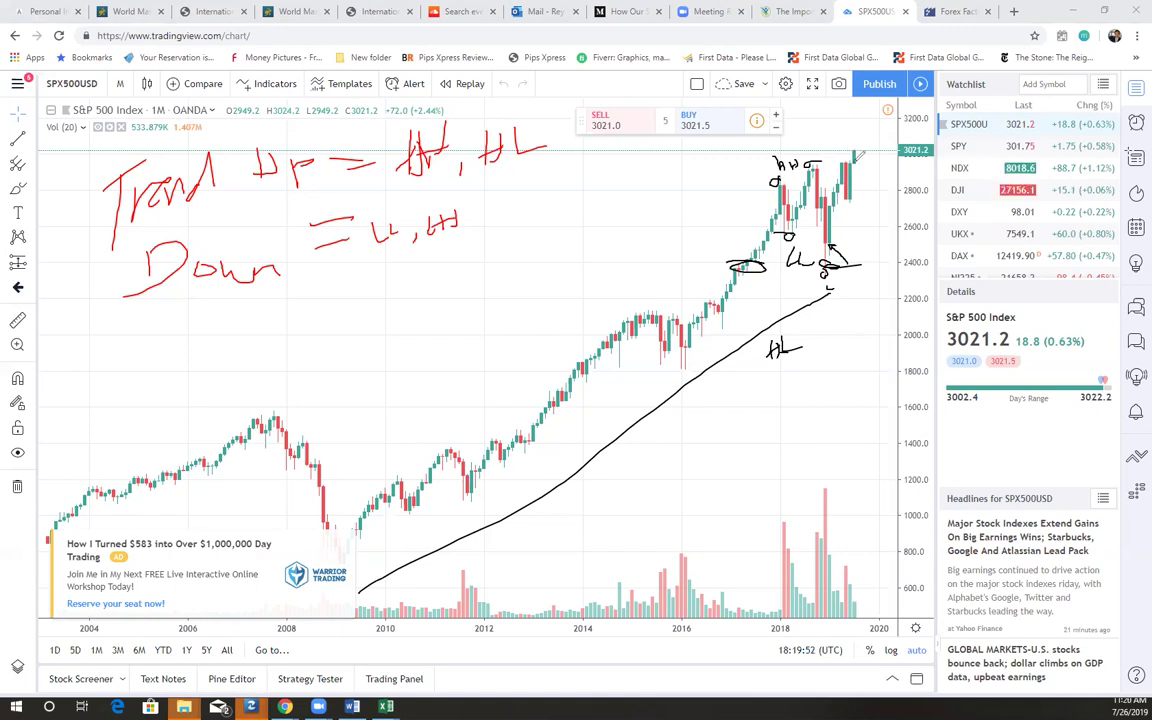
pyautogui.moveTo(826, 160); pyautogui.dragTo(858, 163)
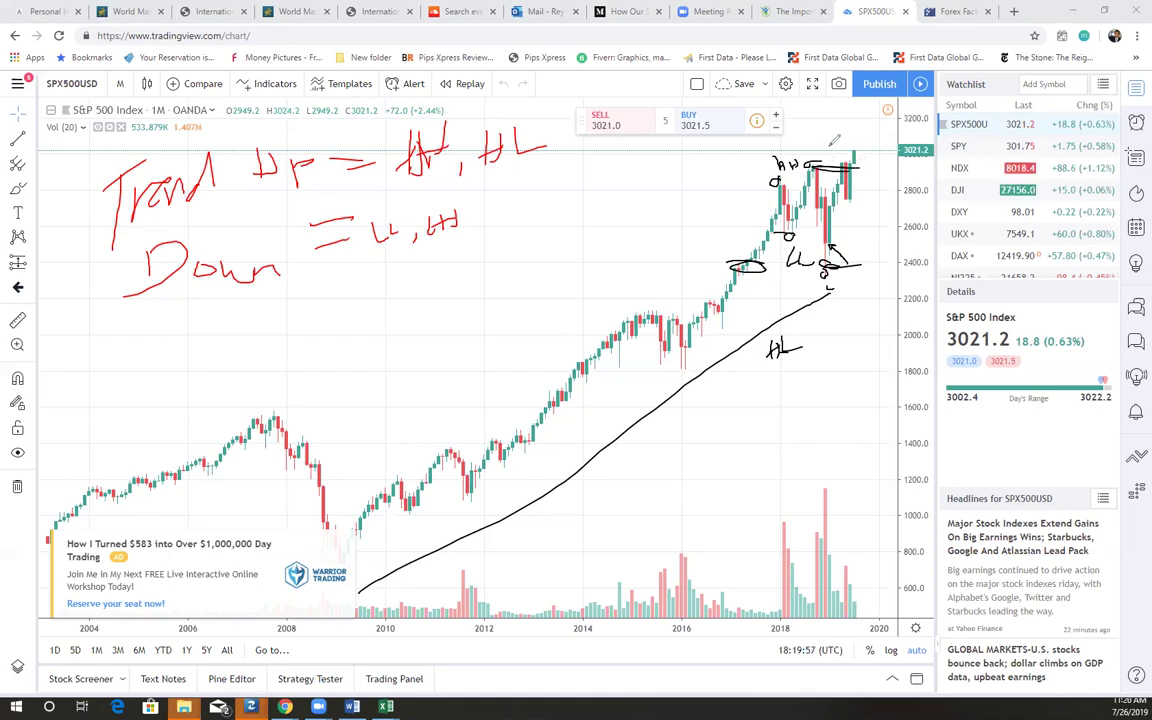
pyautogui.moveTo(836, 147); pyautogui.dragTo(846, 157)
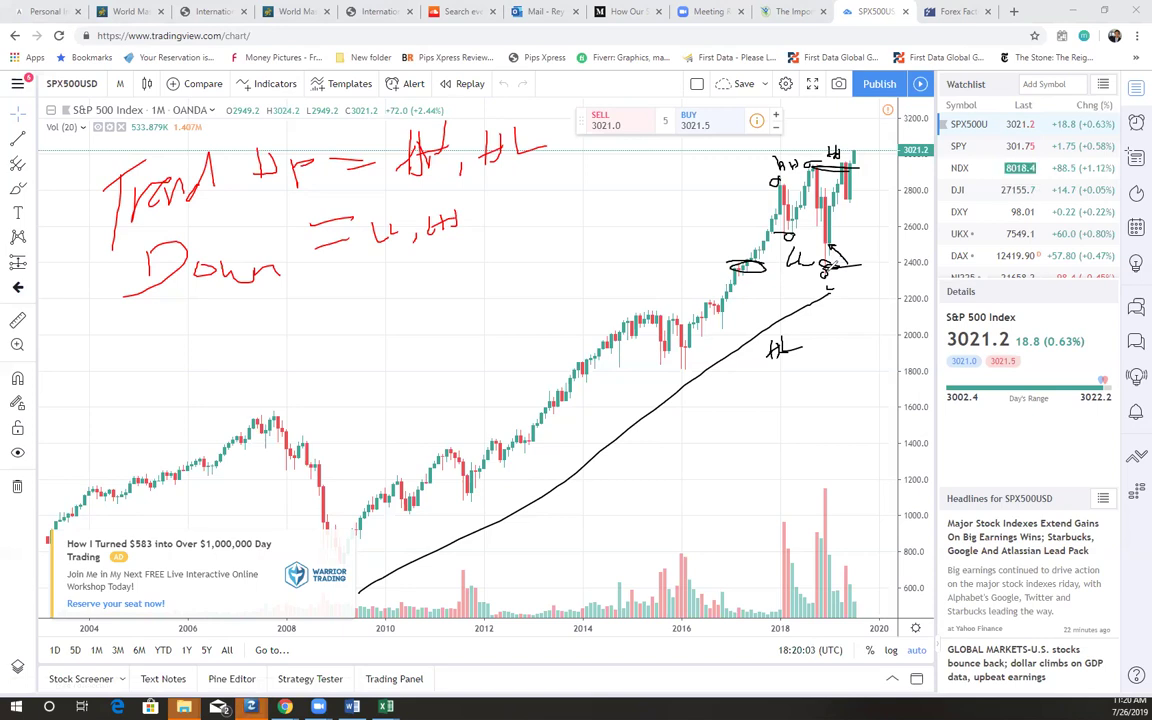
pyautogui.moveTo(846, 173)
pyautogui.mouseDown()
pyautogui.moveTo(893, 272)
pyautogui.moveTo(966, 262)
pyautogui.moveTo(1000, 215)
pyautogui.moveTo(1040, 245)
pyautogui.moveTo(1101, 334)
pyautogui.mouseUp()
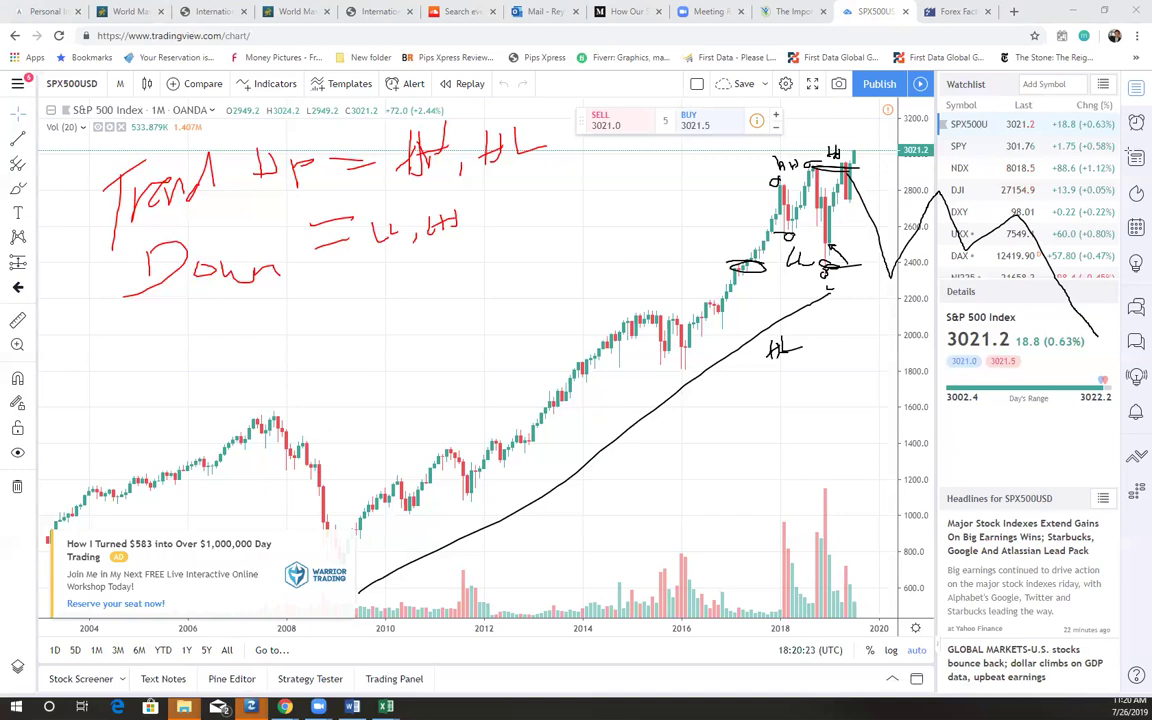
# Clear all the hand-drawn notes, lines and zigzags from the monthly S&P 500 chart.
pyautogui.press('Escape')
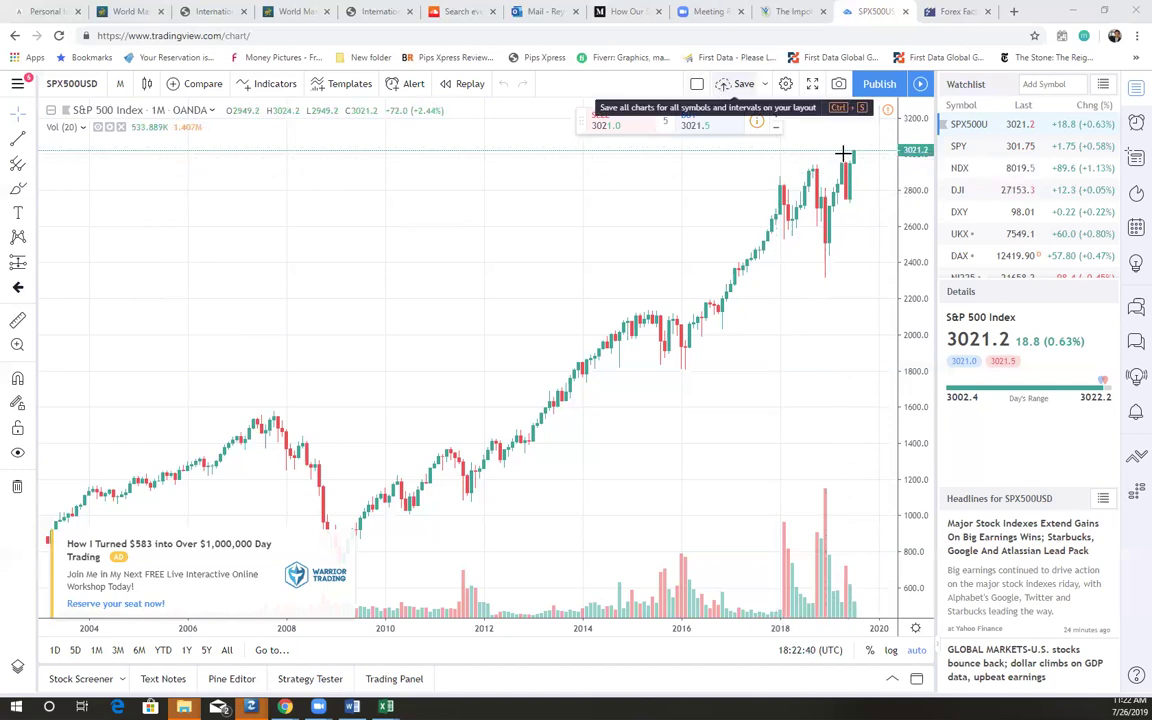
# Zoom the monthly S&P 500 chart out to its full history, then back in toward 2007 onward.
pyautogui.scroll(-1, 858, 153)
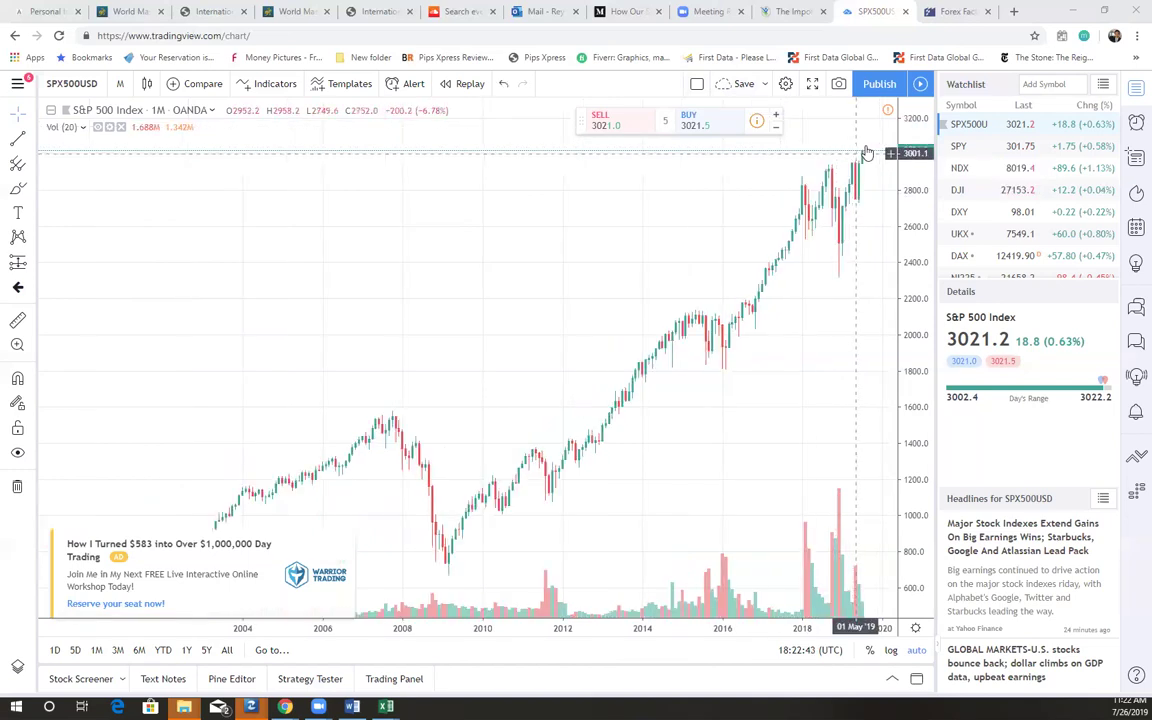
pyautogui.scroll(-2, 589, 188)
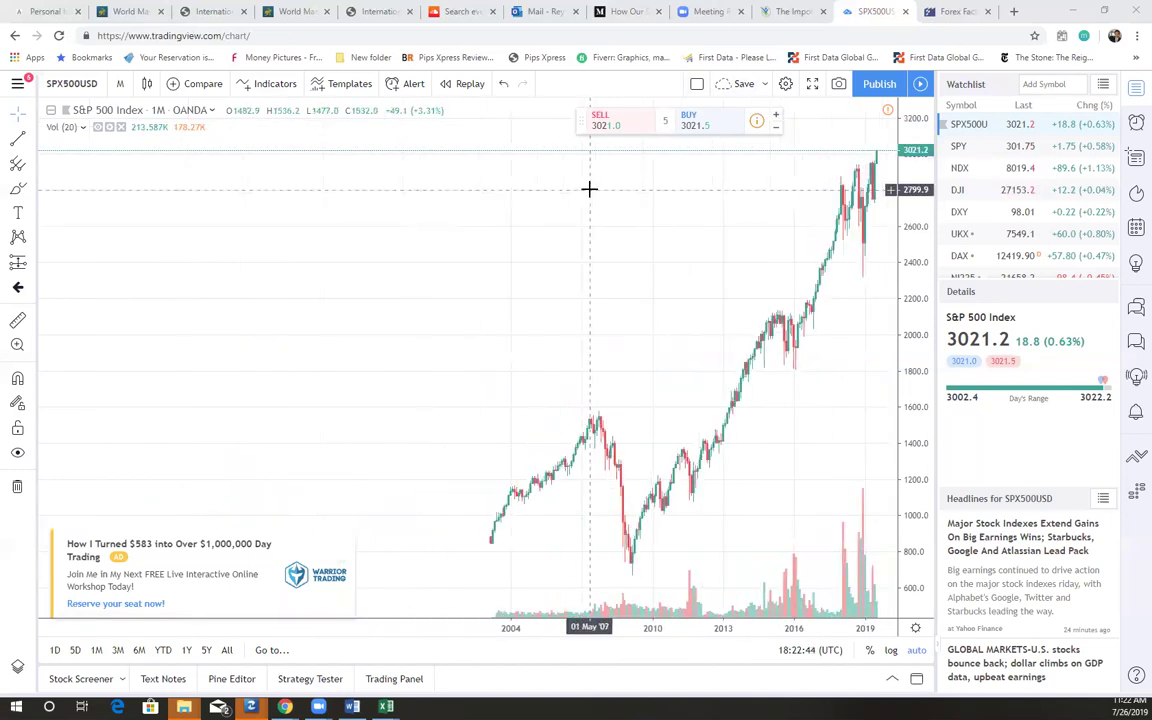
pyautogui.scroll(-1, 589, 188)
pyautogui.scroll(-1, 320, 185)
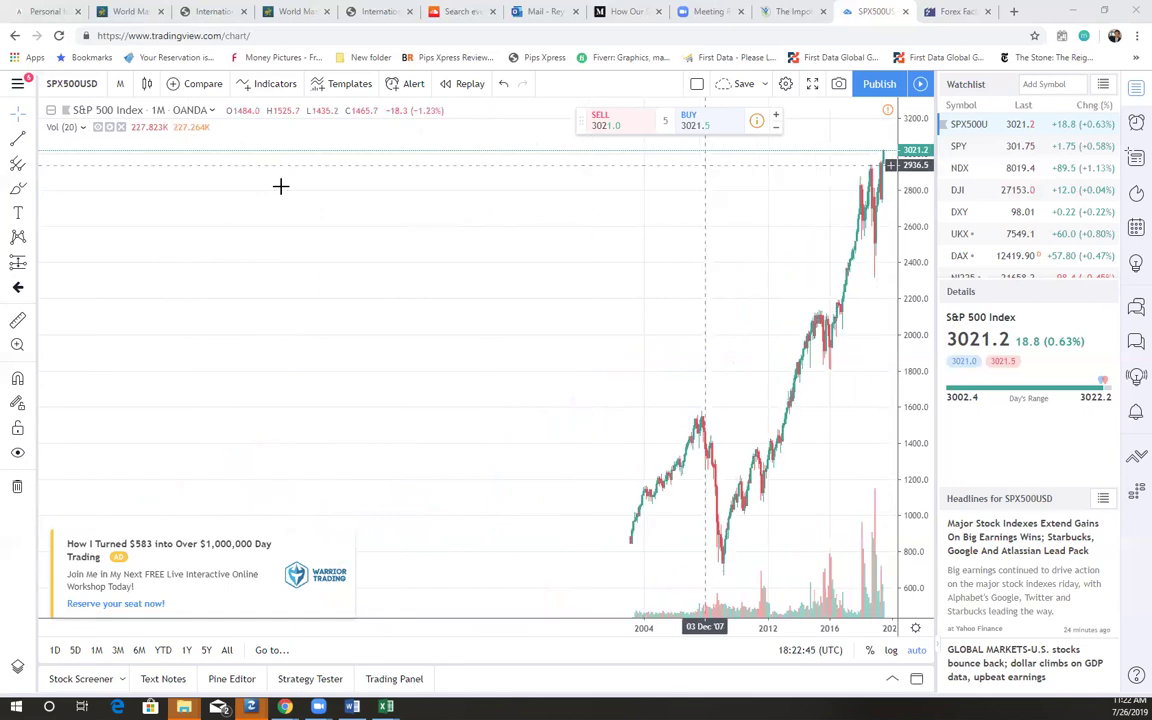
pyautogui.scroll(-1, 470, 204)
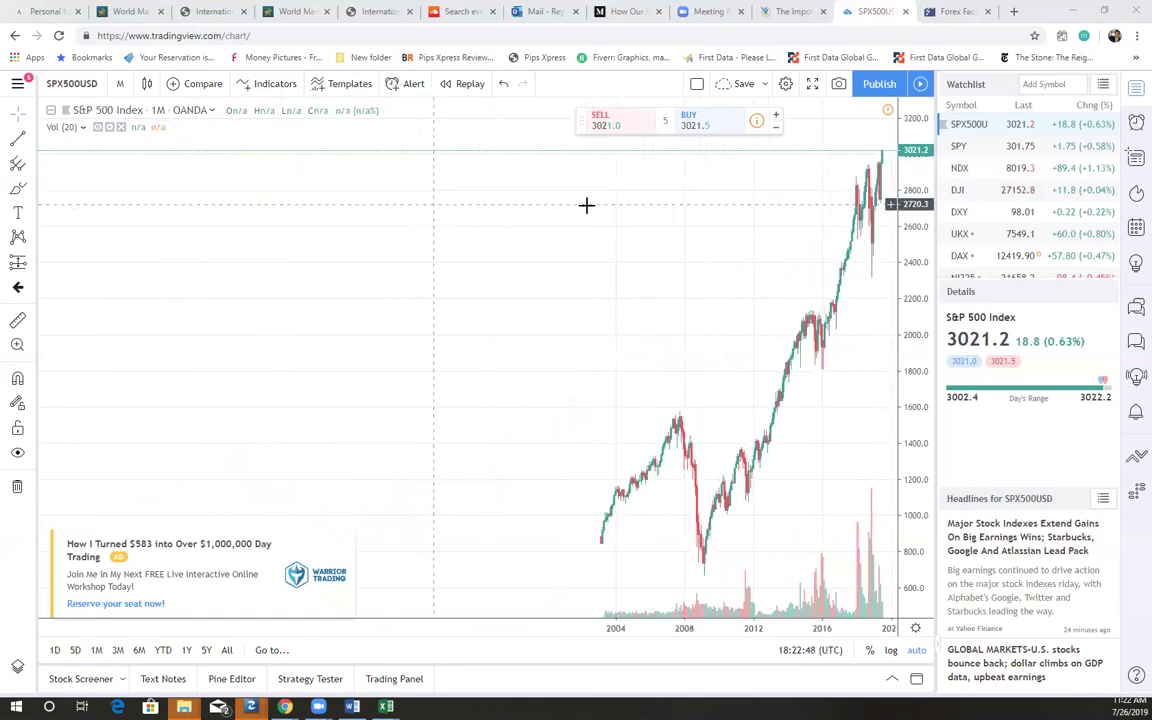
pyautogui.scroll(3, 586, 205)
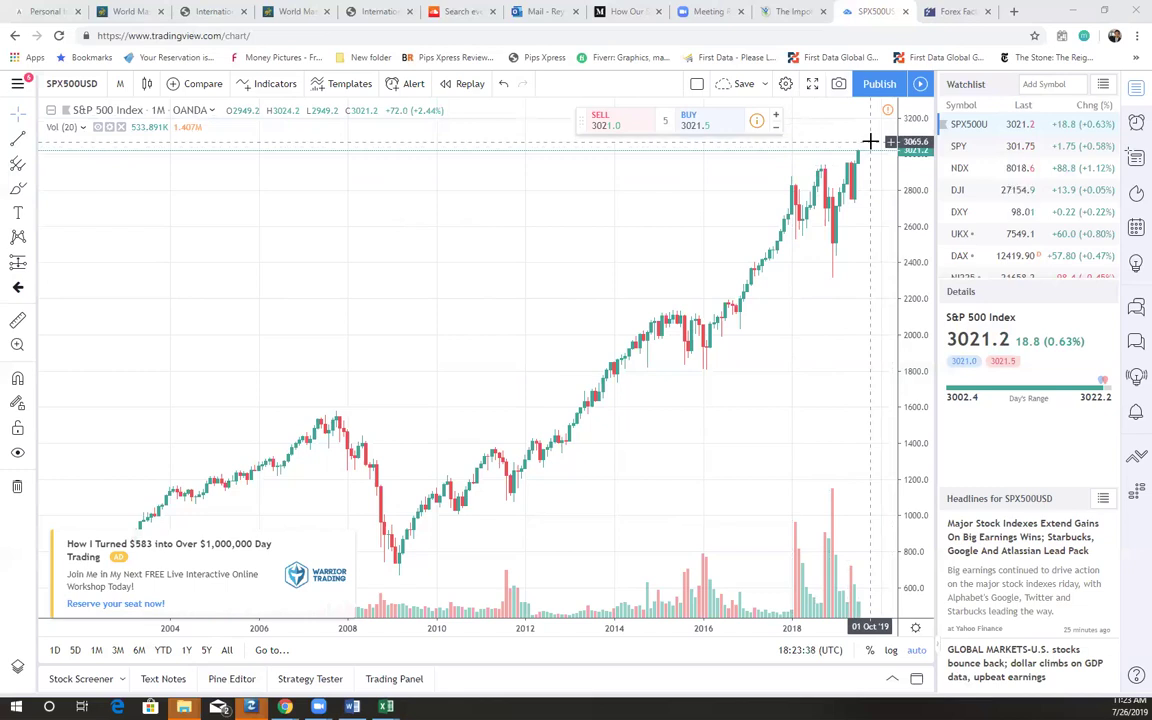
pyautogui.scroll(1, 870, 145)
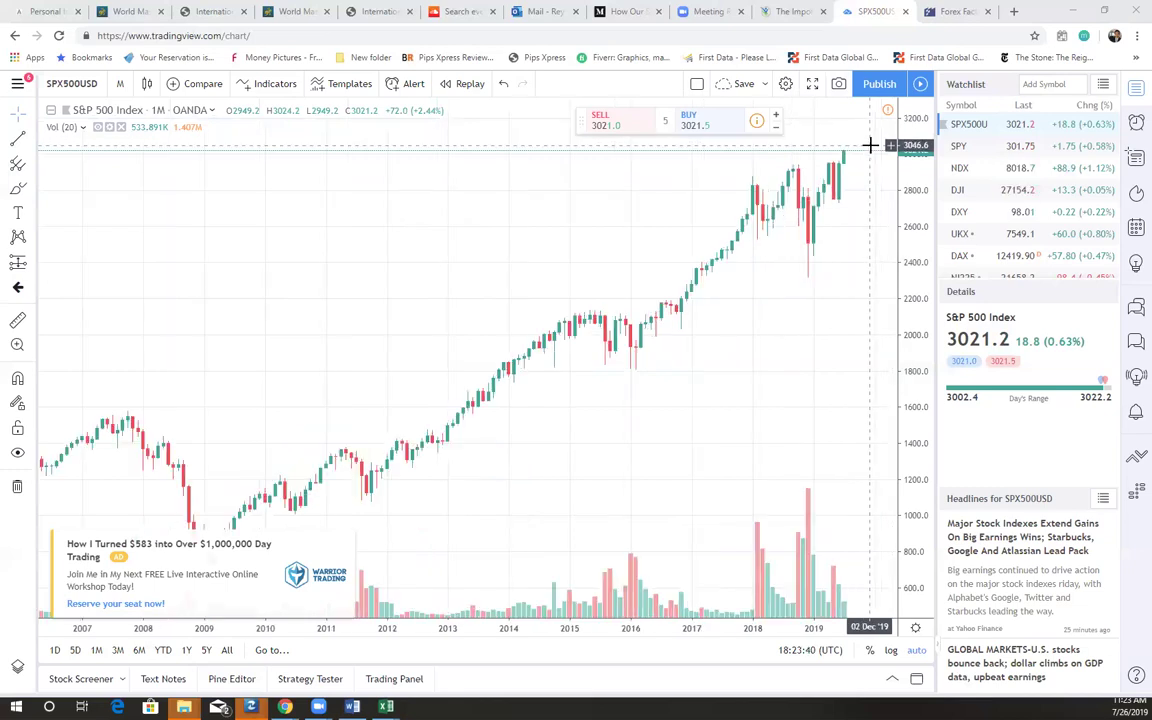
# Zoom the monthly chart in to 2009 onward and open the chart interval dropdown.
pyautogui.scroll(1, 870, 145)
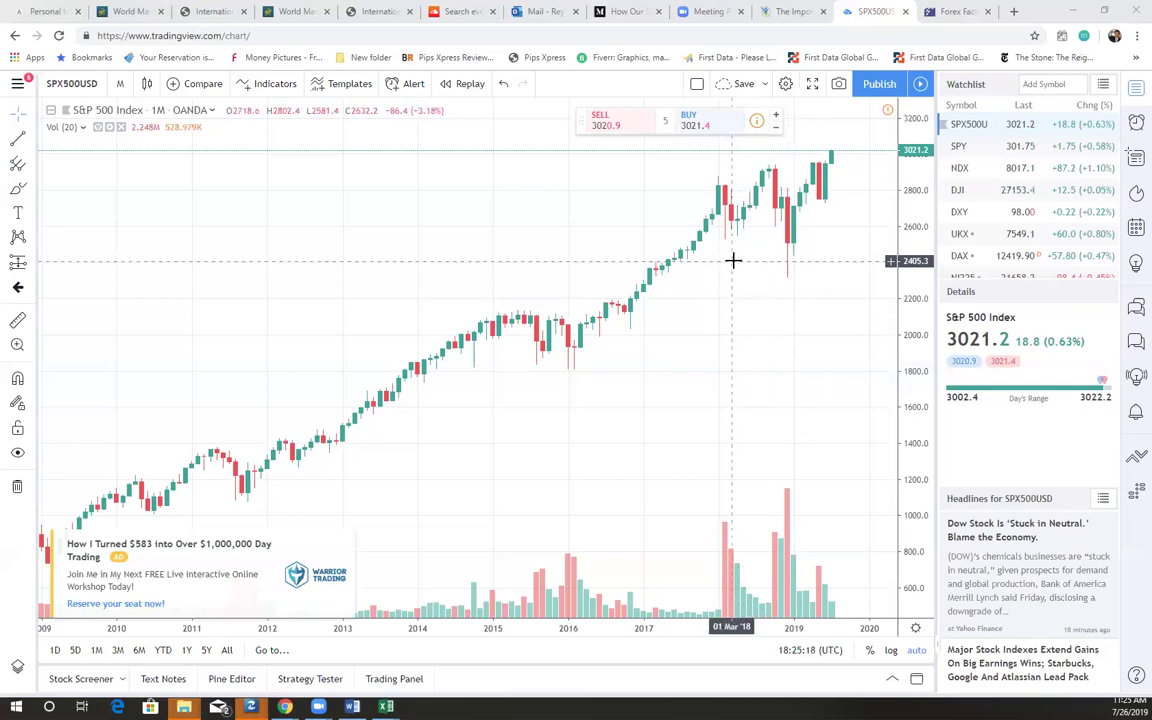
pyautogui.click(121, 86)
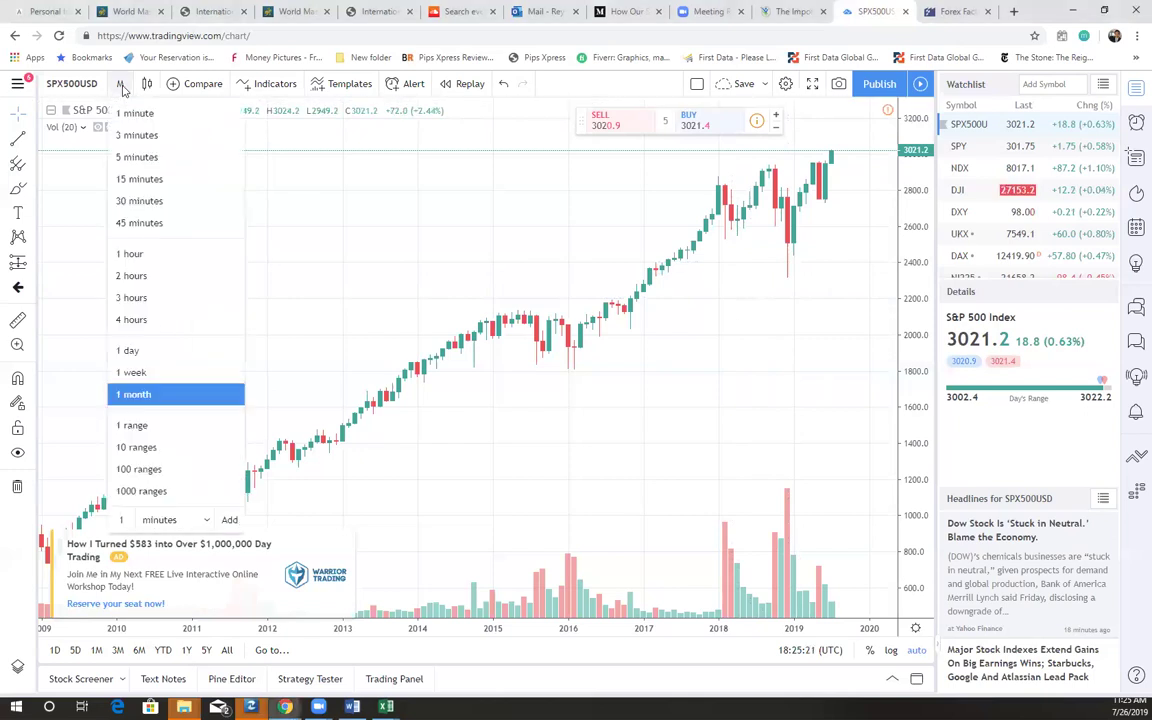
# Switch the S&P 500 to 1-week candles and zoom in on spring 2018 to July 2019.
pyautogui.click(121, 86)
pyautogui.click(121, 86)
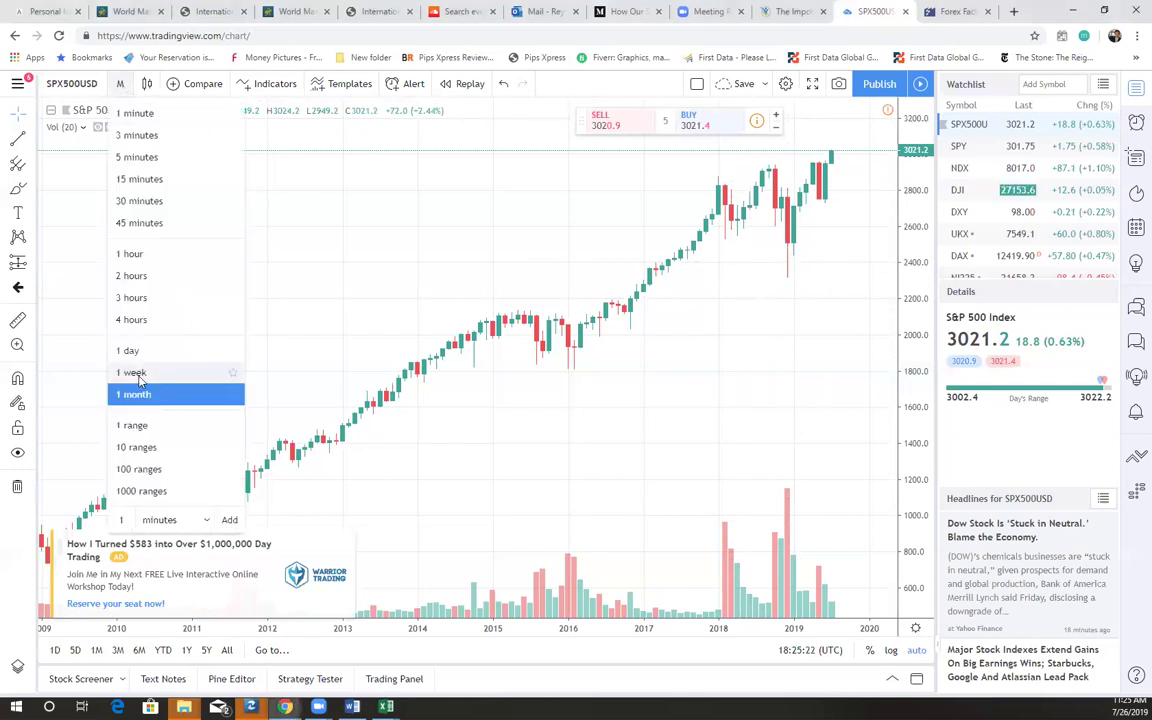
pyautogui.click(135, 373)
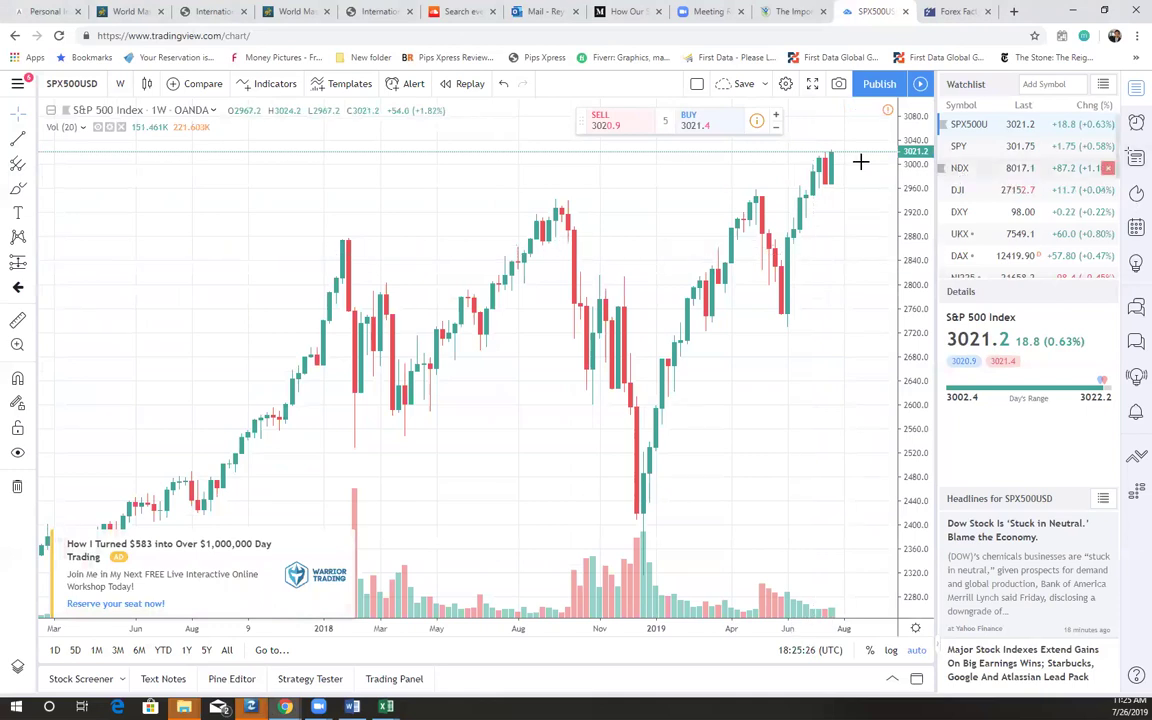
pyautogui.scroll(2, 829, 188)
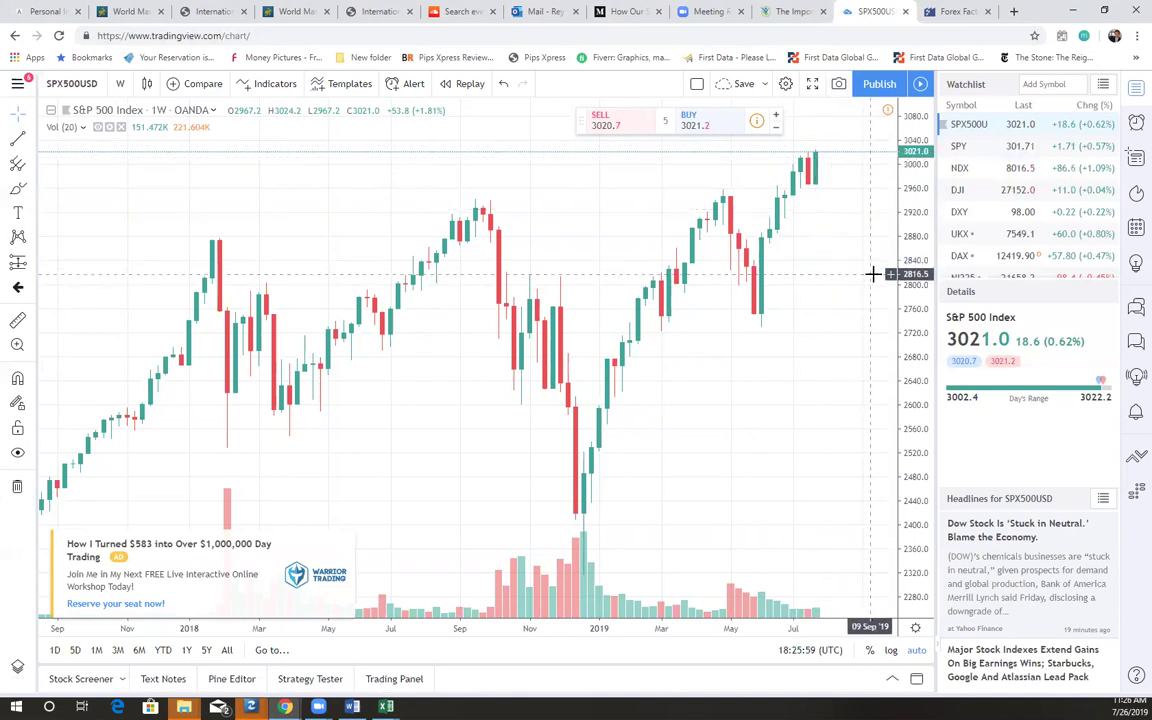
pyautogui.scroll(4, 873, 273)
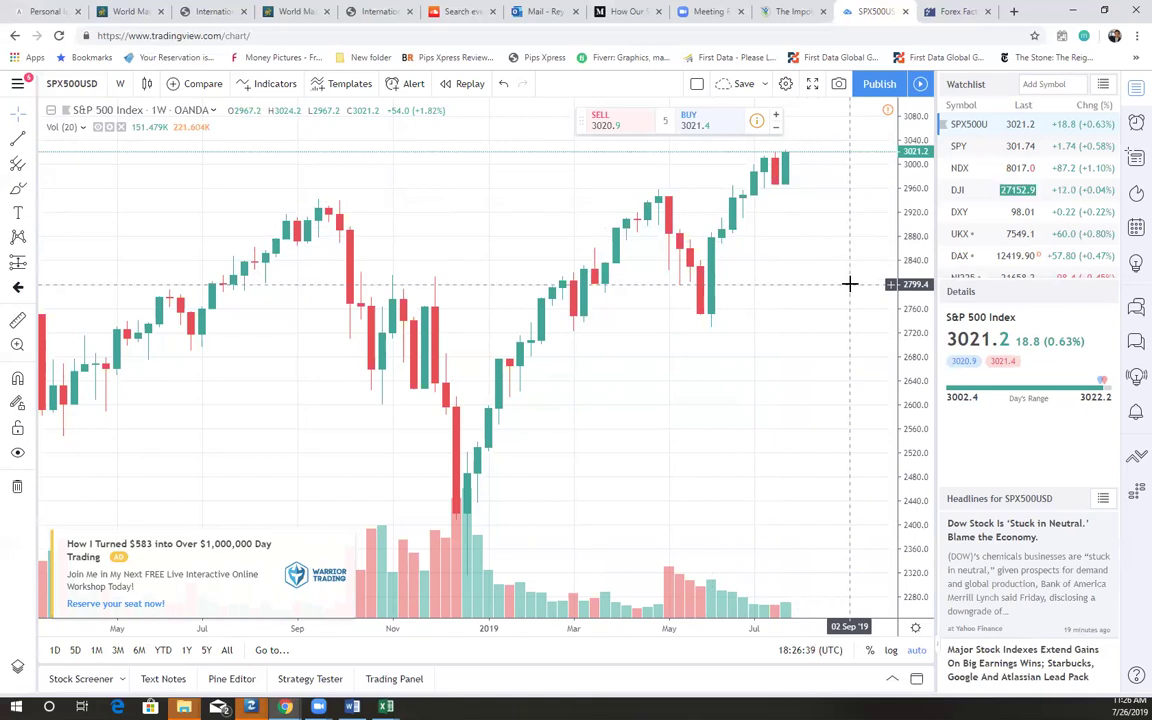
# Draw a Fib retracement from the 2727.6 June 2019 low up to the 3021.8 high.
pyautogui.click(31, 171)
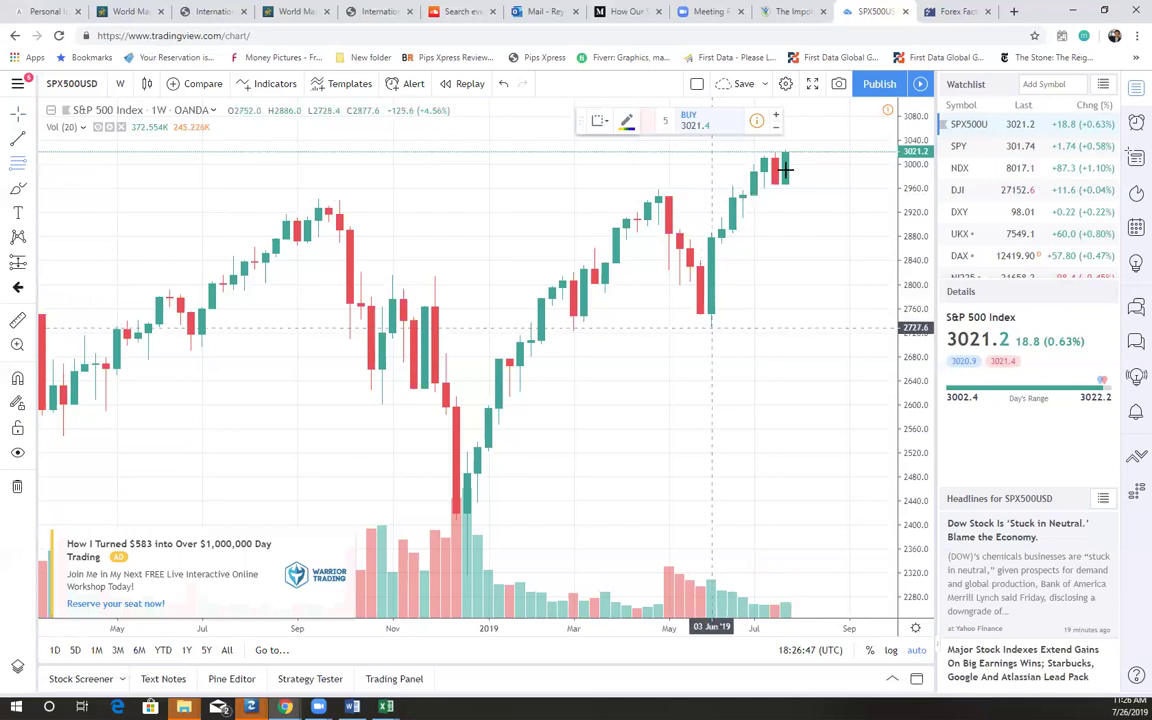
pyautogui.click(712, 327)
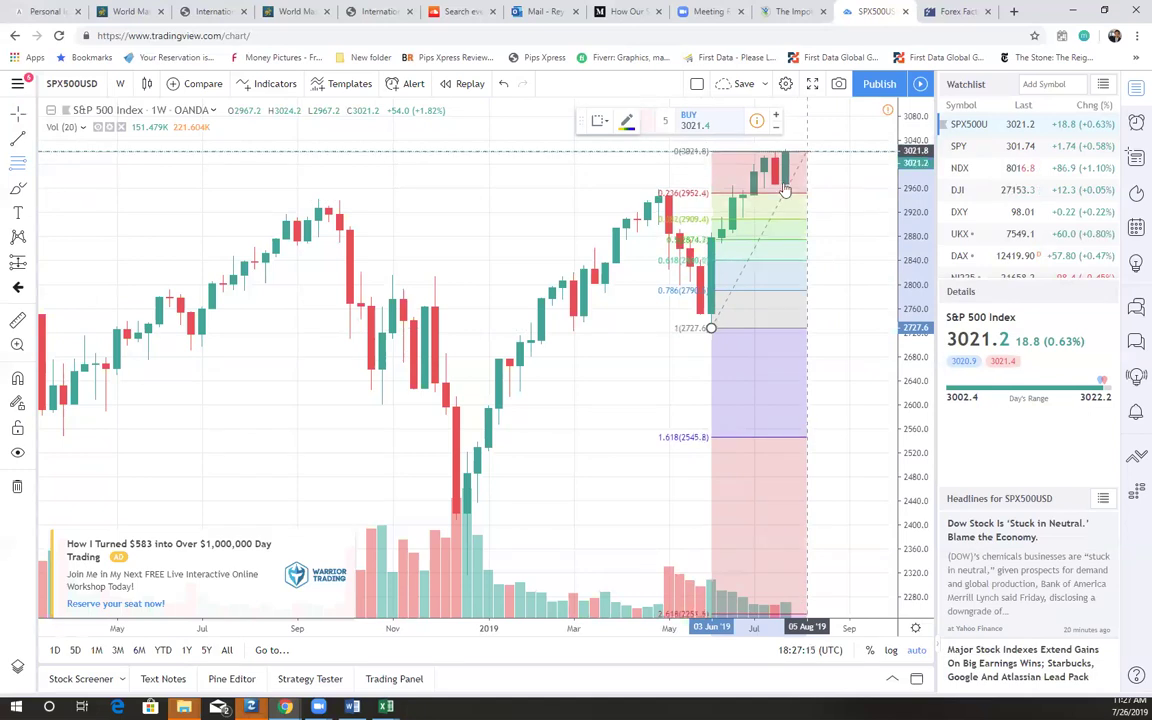
pyautogui.click(806, 151)
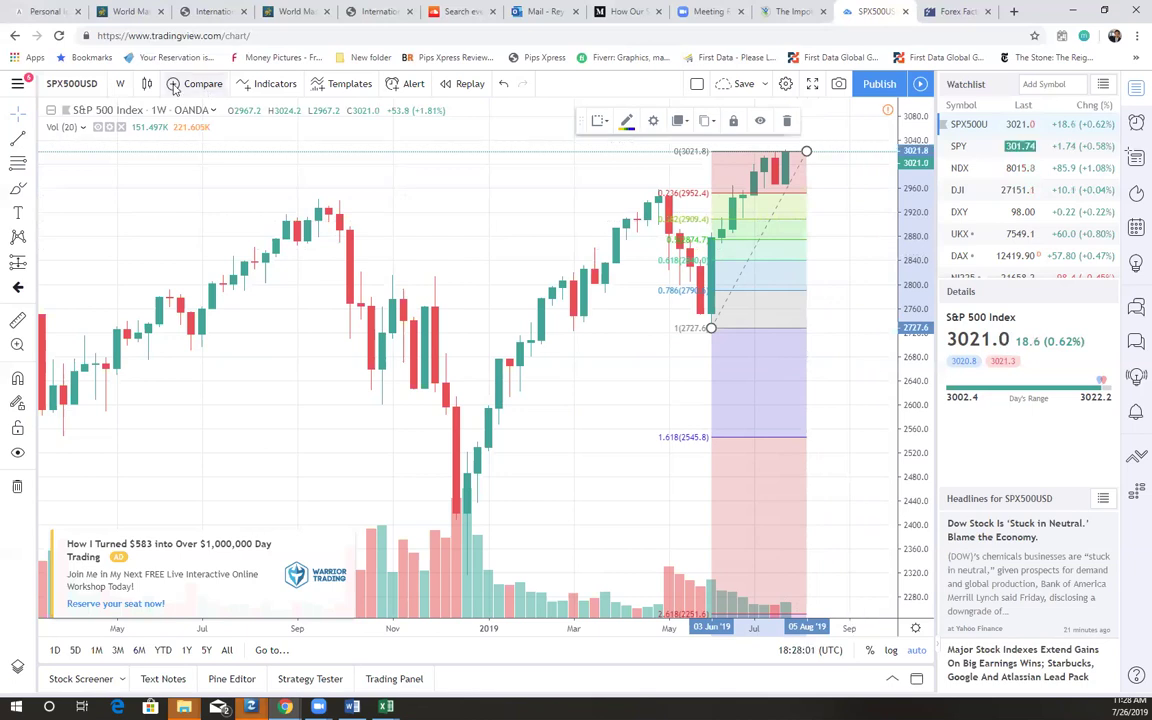
pyautogui.click(119, 84)
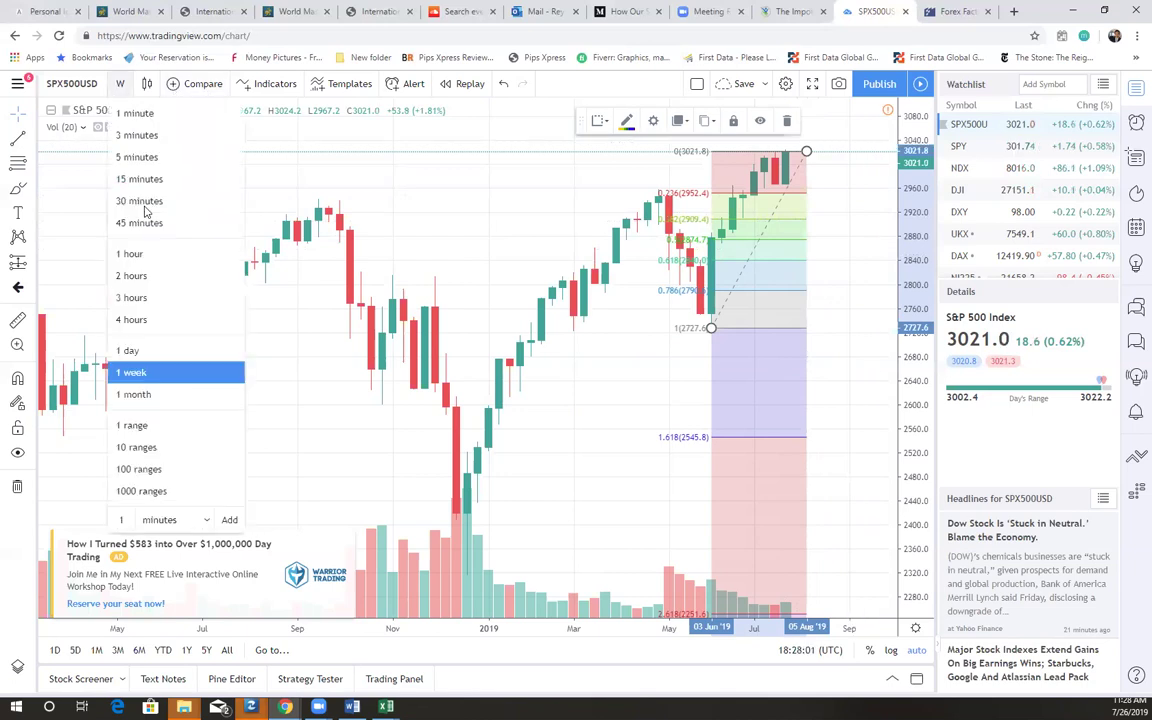
# Switch the S&P 500 chart to daily (1D) candles.
pyautogui.click(128, 350)
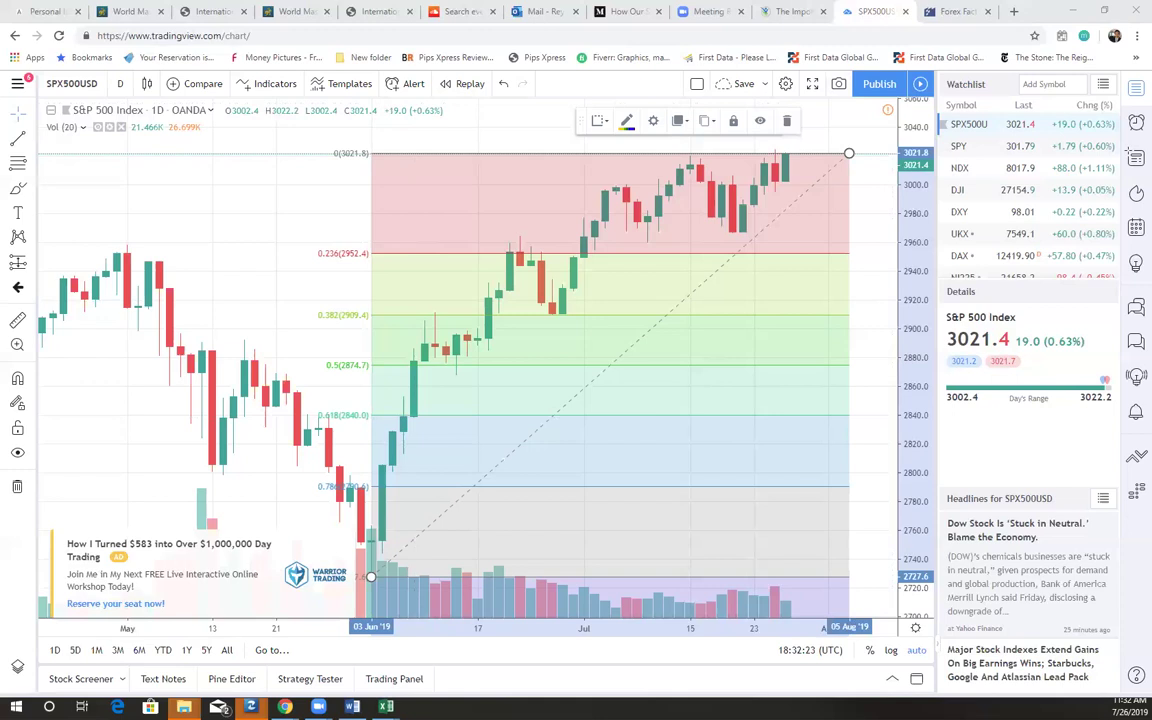
# Brush-circle the latest highs and top candle cluster, drawing lines down to the pullback.
pyautogui.moveTo(792, 150); pyautogui.dragTo(796, 158)
pyautogui.moveTo(601, 189); pyautogui.dragTo(618, 186)
pyautogui.moveTo(705, 158)
pyautogui.mouseDown()
pyautogui.moveTo(695, 158)
pyautogui.moveTo(741, 237)
pyautogui.mouseUp()
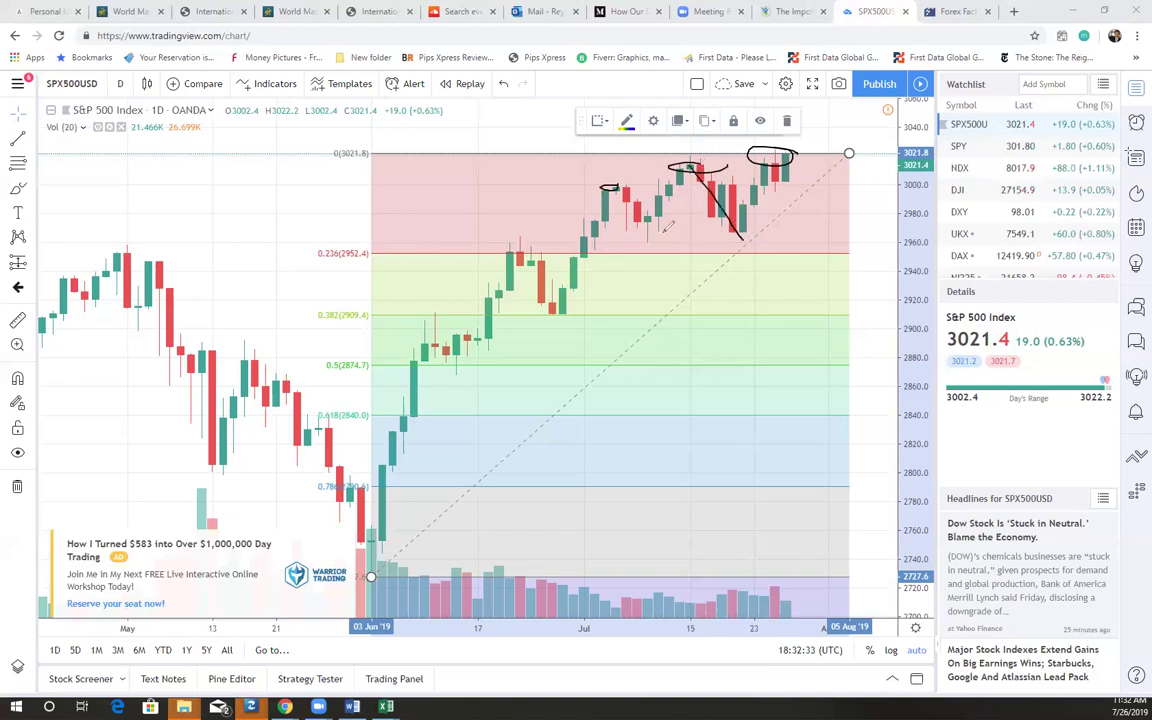
pyautogui.moveTo(603, 190)
pyautogui.mouseDown()
pyautogui.moveTo(640, 250)
pyautogui.moveTo(650, 239)
pyautogui.moveTo(745, 252)
pyautogui.moveTo(504, 225)
pyautogui.moveTo(545, 222)
pyautogui.mouseUp()
# Handwrite two notes beside the pullback and write 'Values:' below them.
pyautogui.moveTo(790, 232)
pyautogui.mouseDown()
pyautogui.moveTo(822, 242)
pyautogui.moveTo(869, 231)
pyautogui.mouseUp()
pyautogui.moveTo(820, 262)
pyautogui.mouseDown()
pyautogui.moveTo(822, 285)
pyautogui.moveTo(870, 285)
pyautogui.moveTo(890, 332)
pyautogui.mouseUp()
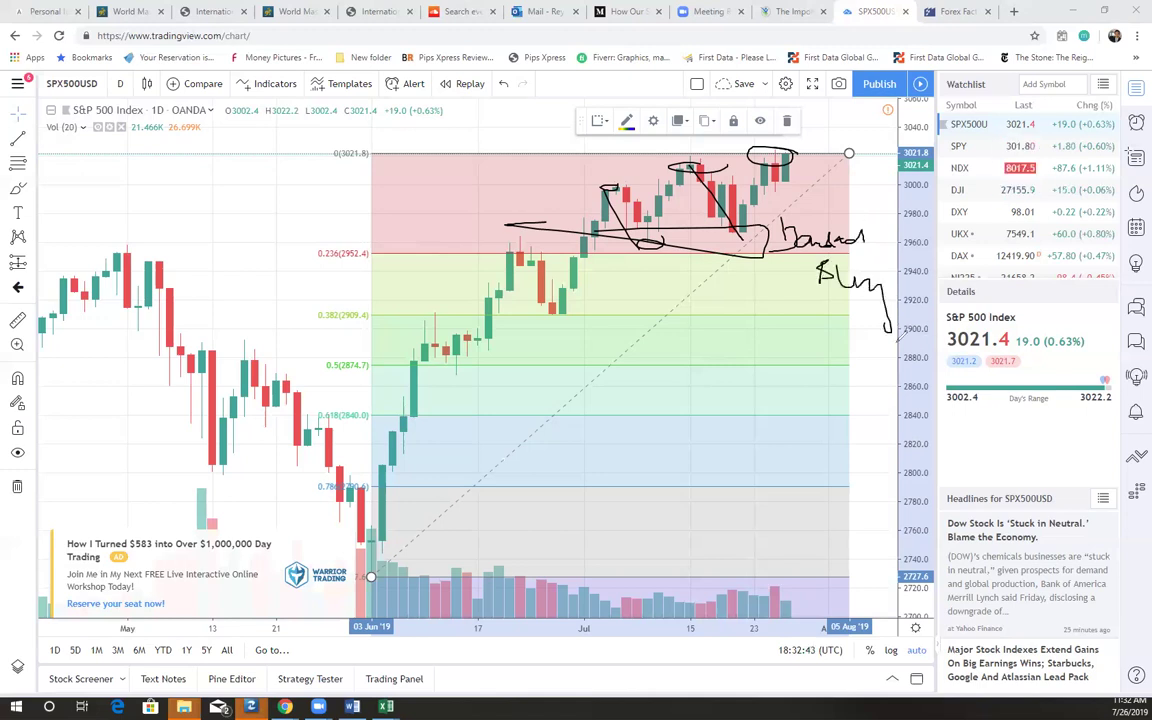
pyautogui.moveTo(709, 328)
pyautogui.mouseDown()
pyautogui.moveTo(716, 350)
pyautogui.moveTo(737, 330)
pyautogui.moveTo(760, 360)
pyautogui.moveTo(805, 345)
pyautogui.moveTo(815, 358)
pyautogui.mouseUp()
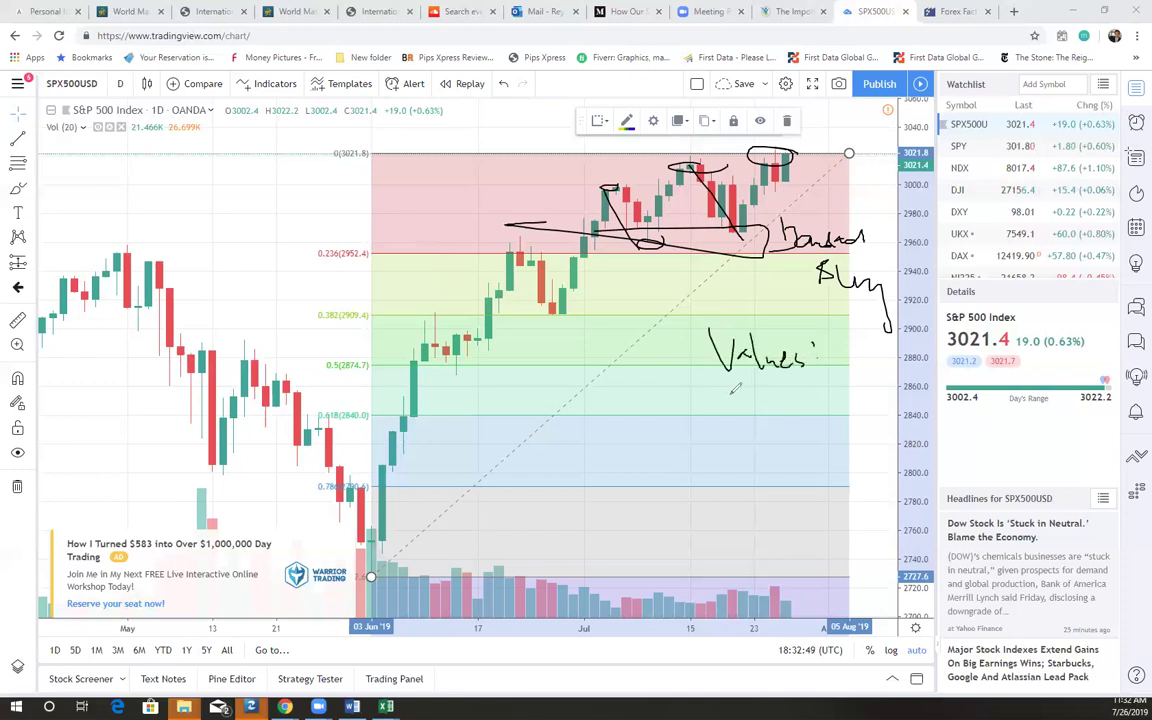
# Handwrite 'Discipline' and 'Patient' under 'Values:' on the daily chart.
pyautogui.moveTo(726, 388)
pyautogui.mouseDown()
pyautogui.moveTo(727, 416)
pyautogui.moveTo(742, 408)
pyautogui.moveTo(750, 418)
pyautogui.moveTo(758, 404)
pyautogui.moveTo(793, 424)
pyautogui.moveTo(840, 410)
pyautogui.mouseUp()
pyautogui.moveTo(745, 438)
pyautogui.mouseDown()
pyautogui.moveTo(744, 456)
pyautogui.moveTo(800, 449)
pyautogui.mouseUp()
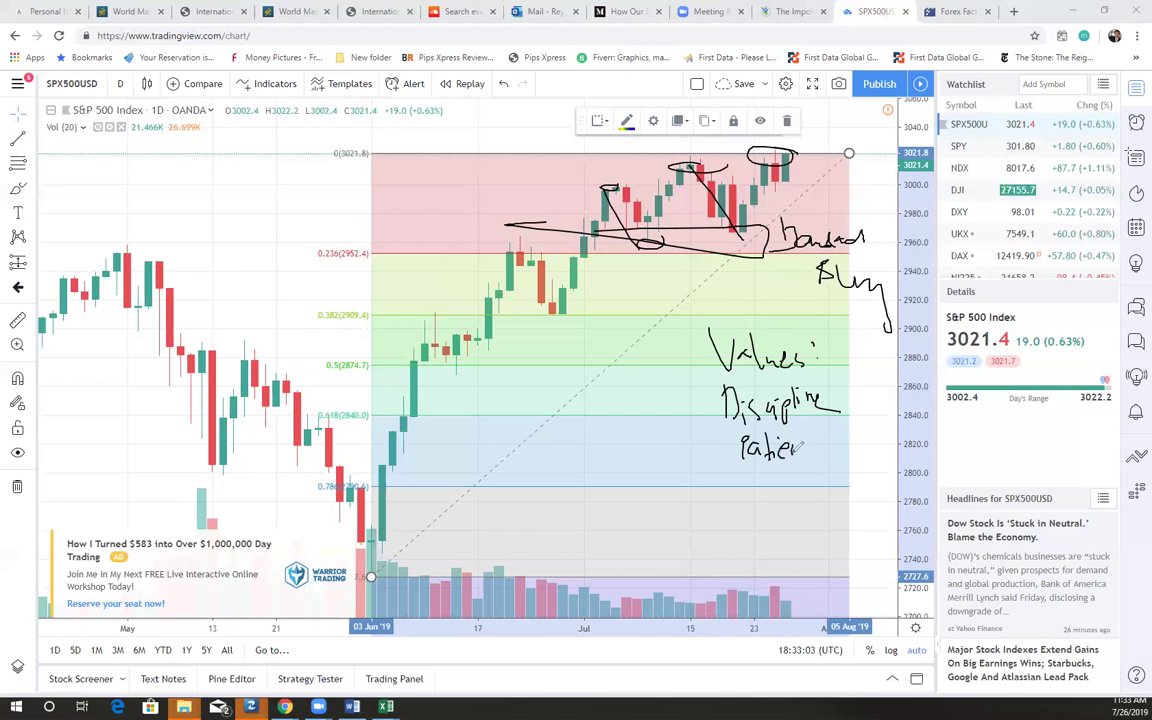
pyautogui.moveTo(798, 446)
pyautogui.mouseDown()
pyautogui.moveTo(823, 462)
pyautogui.moveTo(840, 425)
pyautogui.mouseUp()
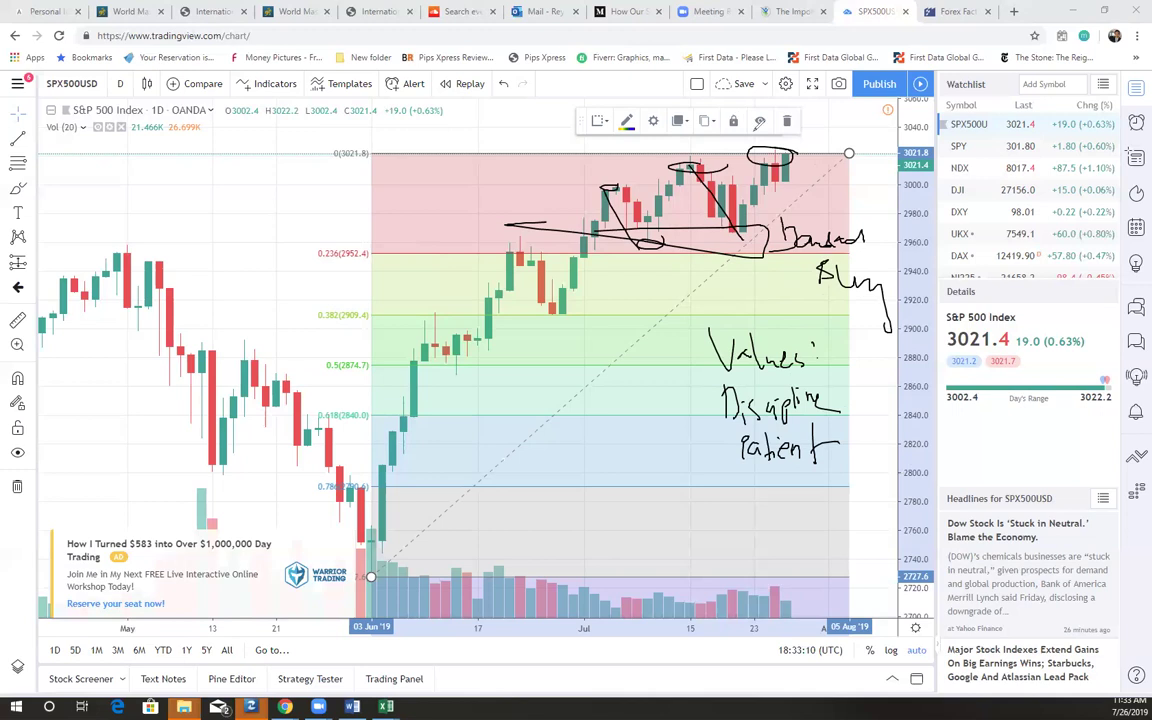
# Loop the top candles again with a wider circle, add an up-right arrow, then reload the page.
pyautogui.moveTo(750, 150); pyautogui.dragTo(854, 152)
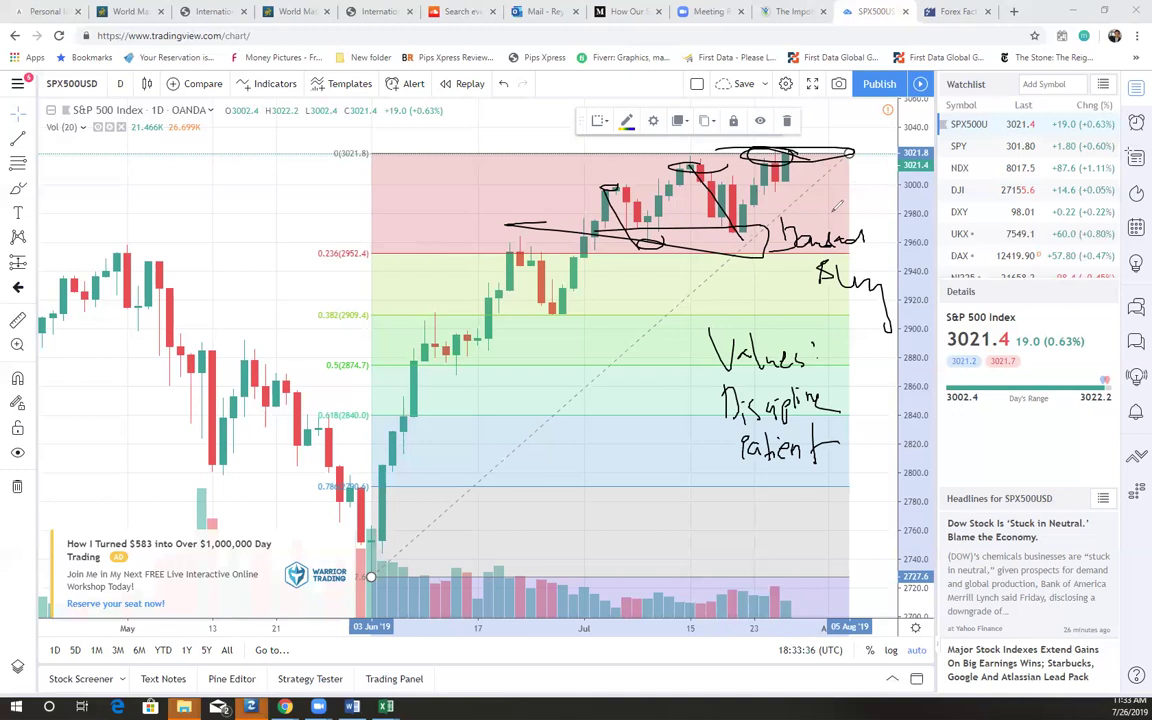
pyautogui.moveTo(828, 207); pyautogui.dragTo(840, 213)
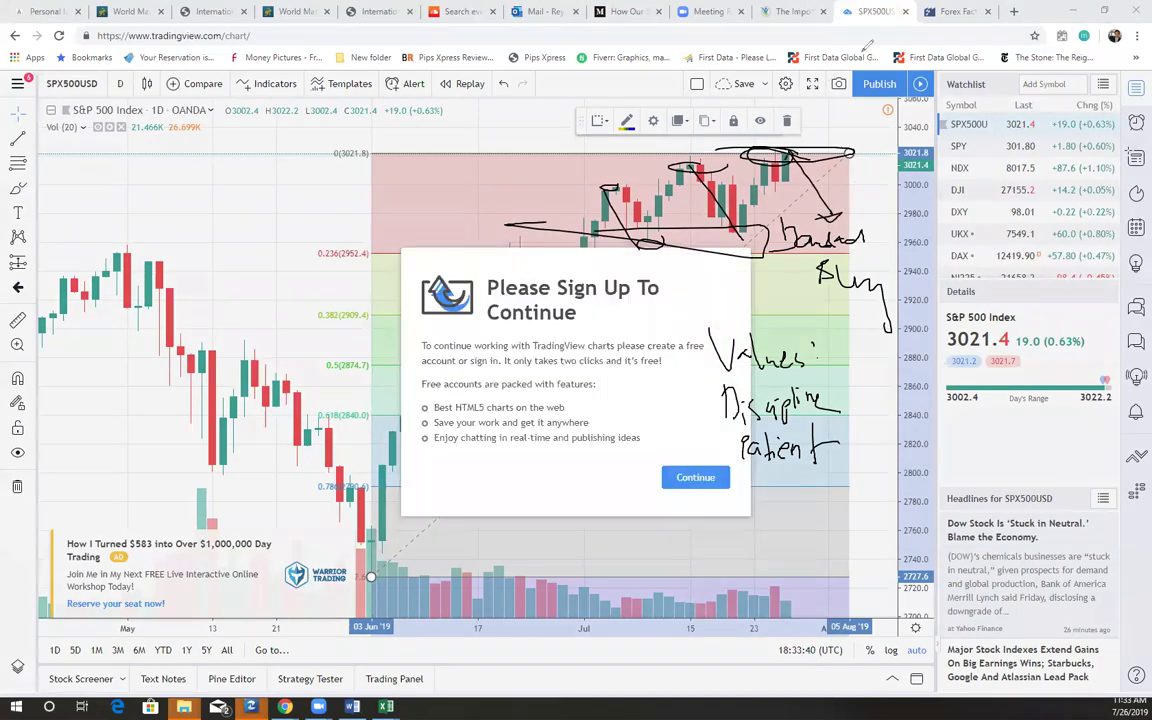
pyautogui.moveTo(790, 155); pyautogui.dragTo(860, 50)
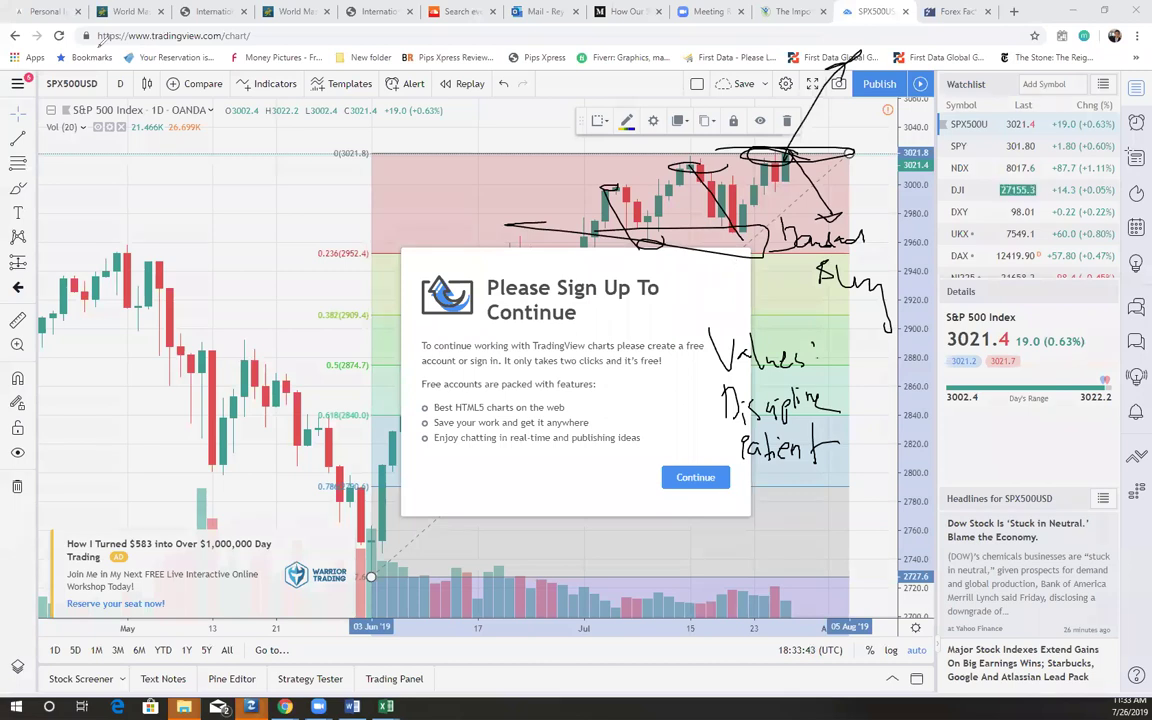
pyautogui.click(61, 36)
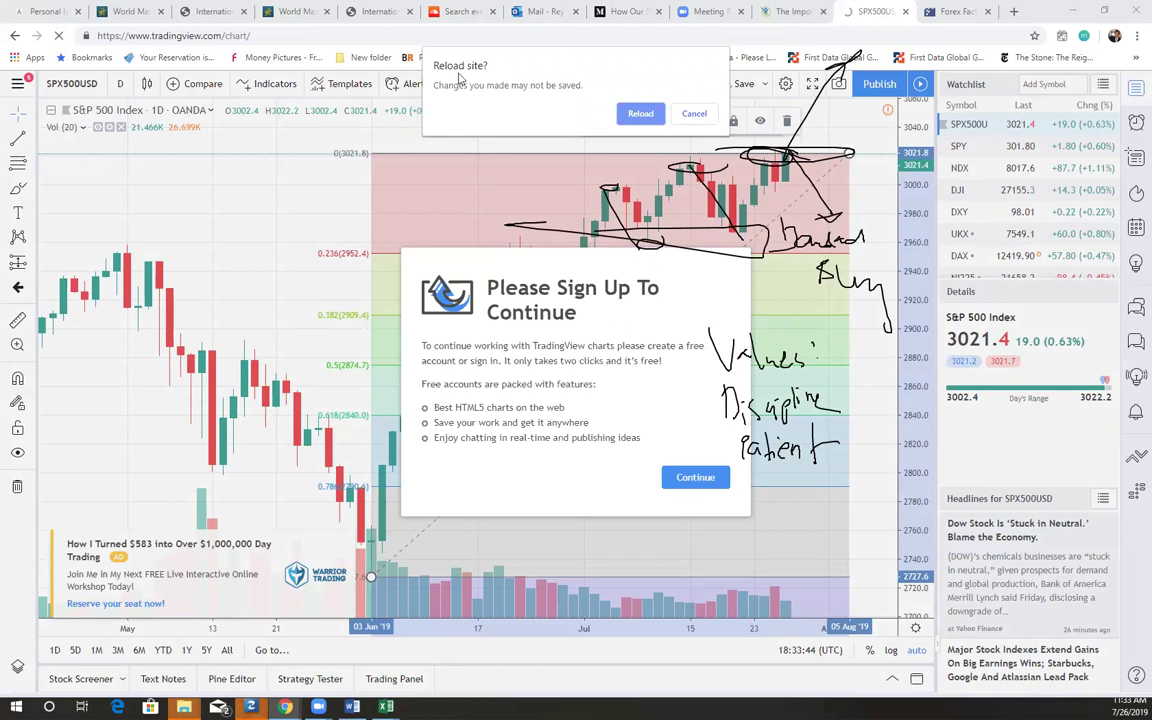
# Confirm the reload, decline the multiple-charts upgrade, and clear all annotations from the daily chart.
pyautogui.click(638, 113)
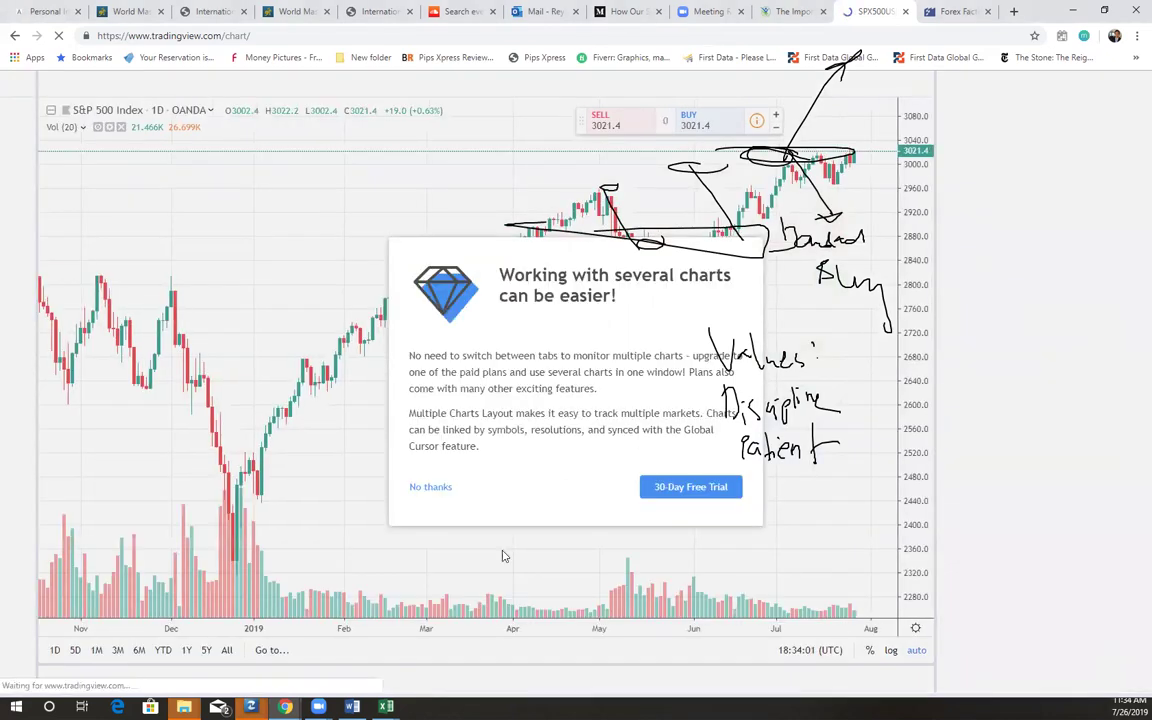
pyautogui.click(431, 487)
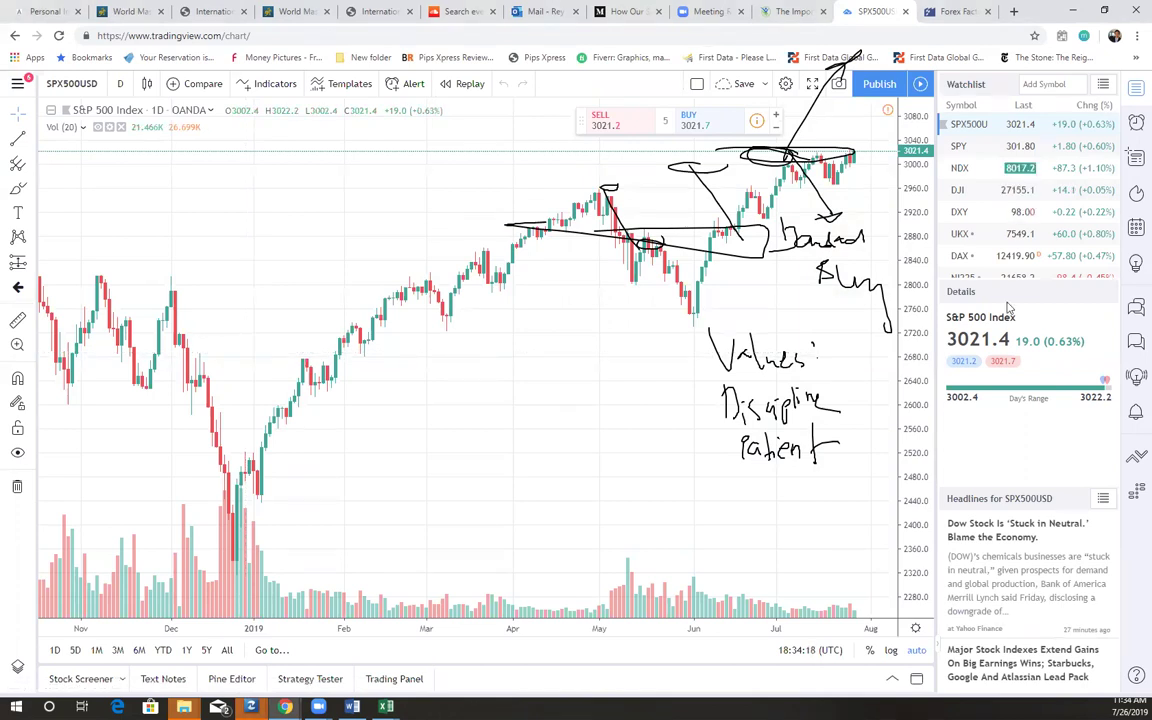
pyautogui.press('Escape')
pyautogui.rightClick(348, 217)
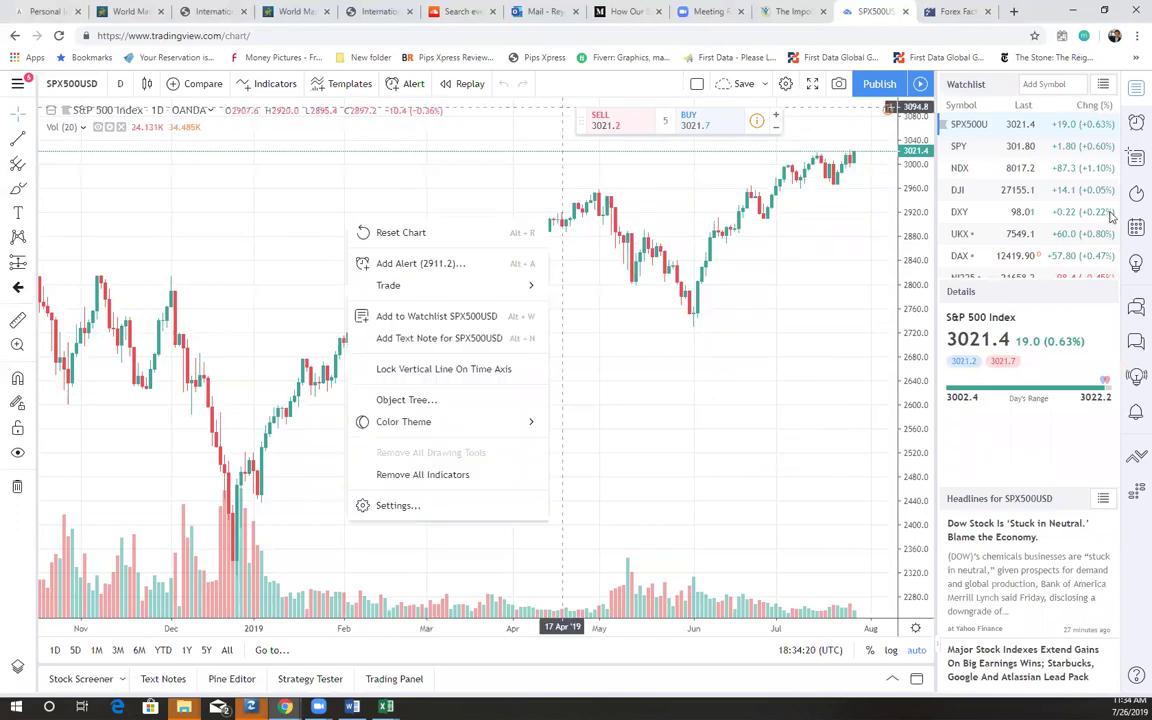
pyautogui.click(975, 219)
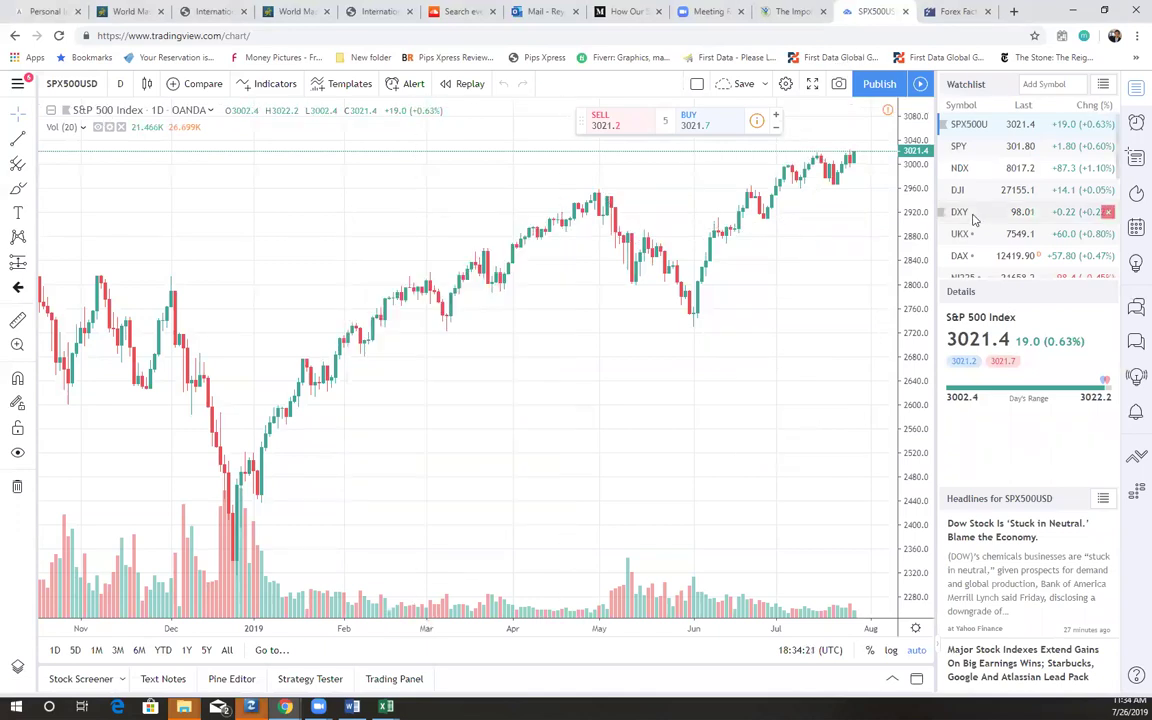
# Load the U.S. Dollar Currency Index (DXY) daily chart, last at 98.00, from the Watchlist.
pyautogui.click(975, 216)
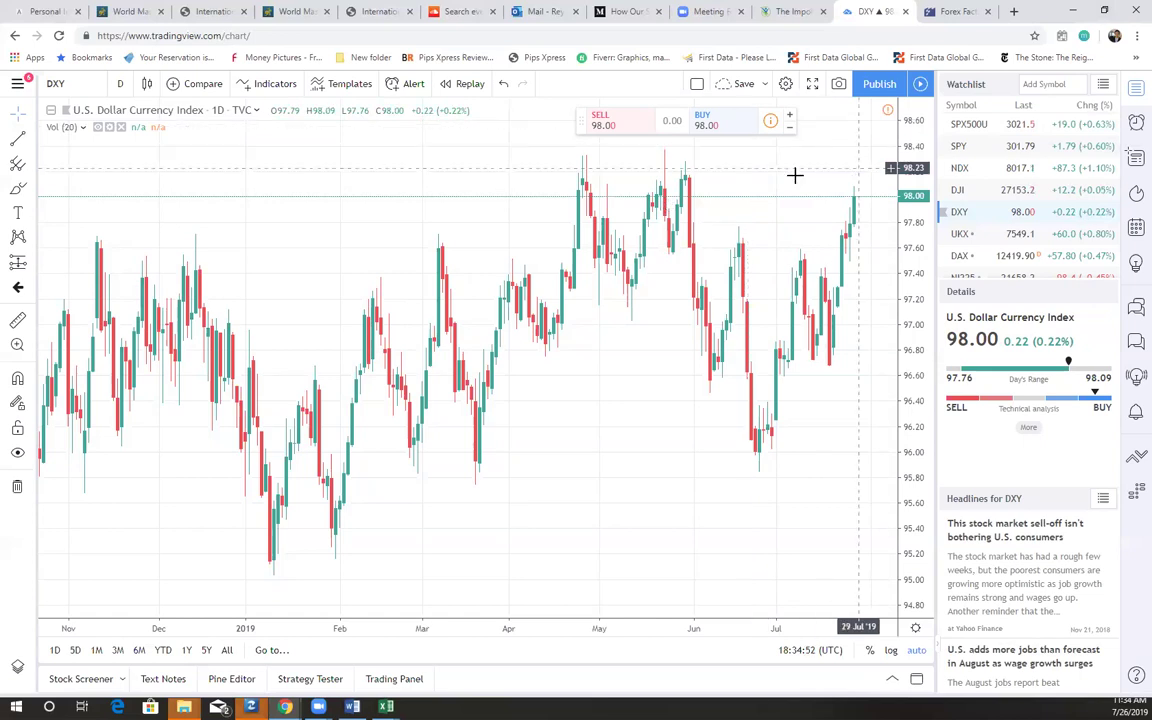
pyautogui.scroll(-2, 270, 113)
pyautogui.click(122, 85)
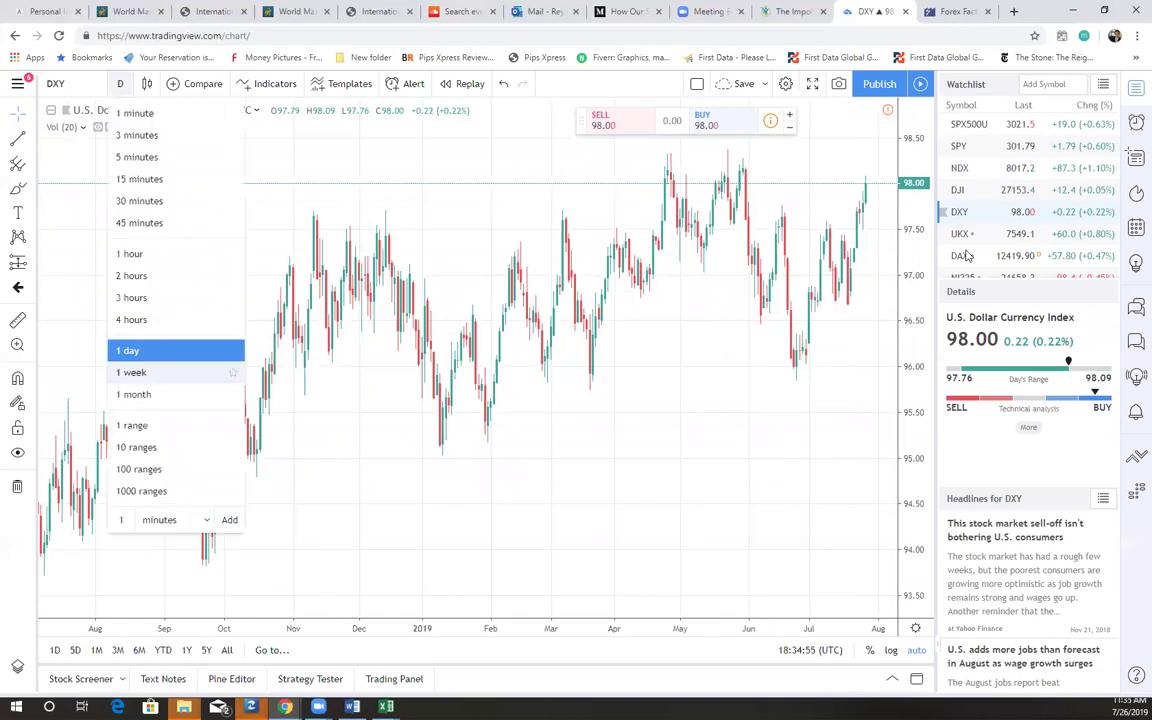
# Switch DXY to 1-month candles and zoom through its history back to the late 1990s.
pyautogui.press('Down')
pyautogui.press('Down')
pyautogui.press('Return')
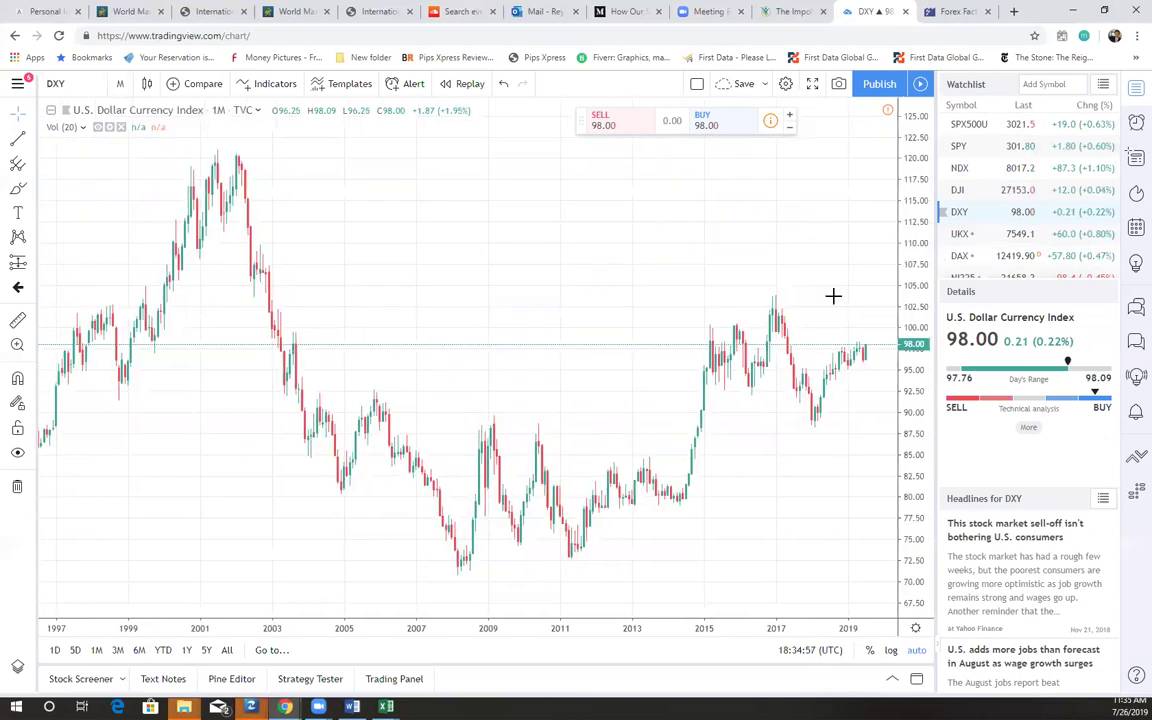
pyautogui.scroll(5, 833, 296)
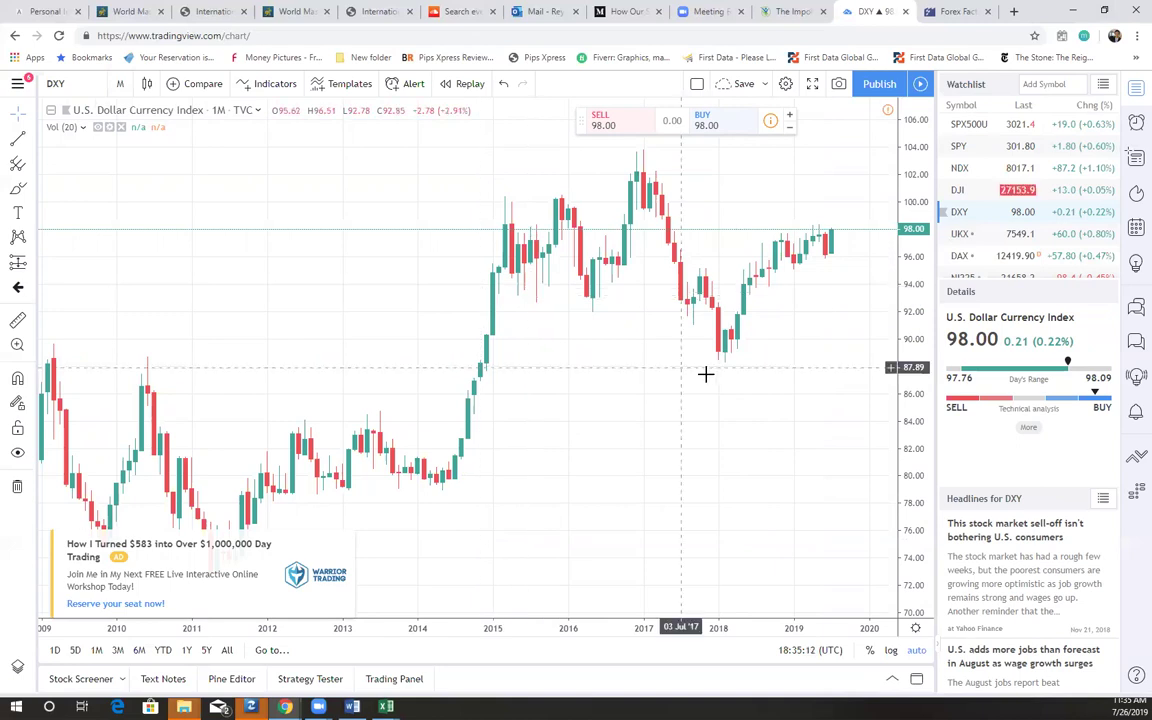
pyautogui.scroll(-2, 839, 251)
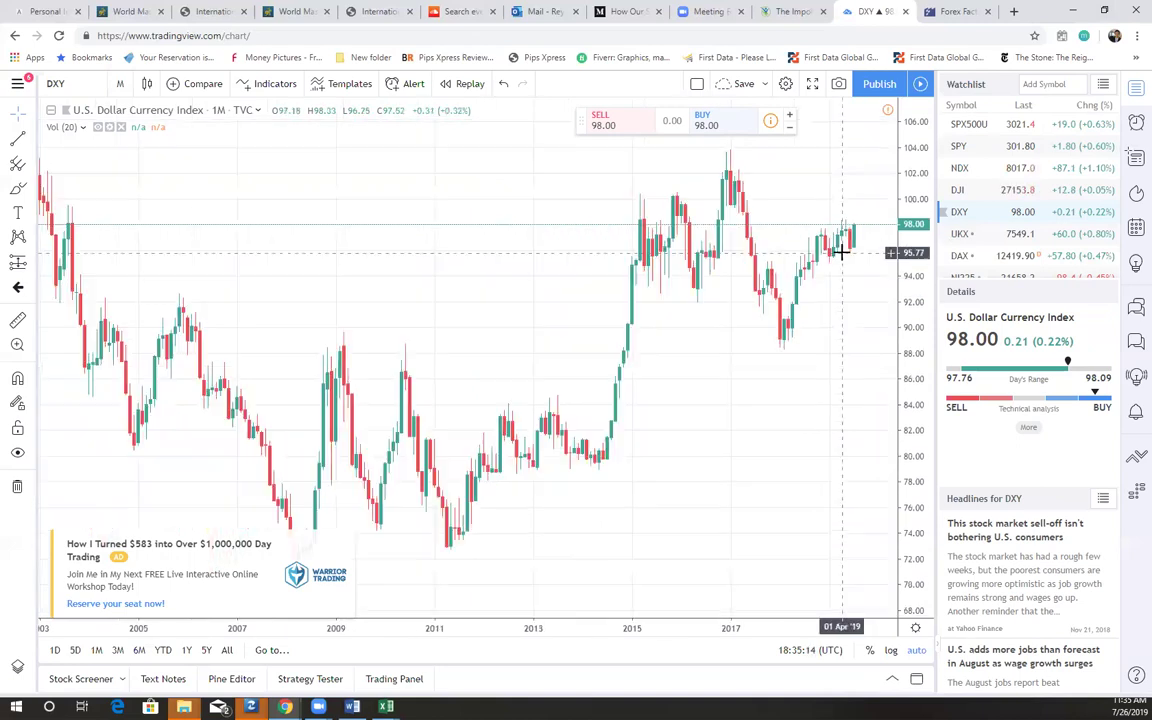
pyautogui.scroll(-2, 795, 285)
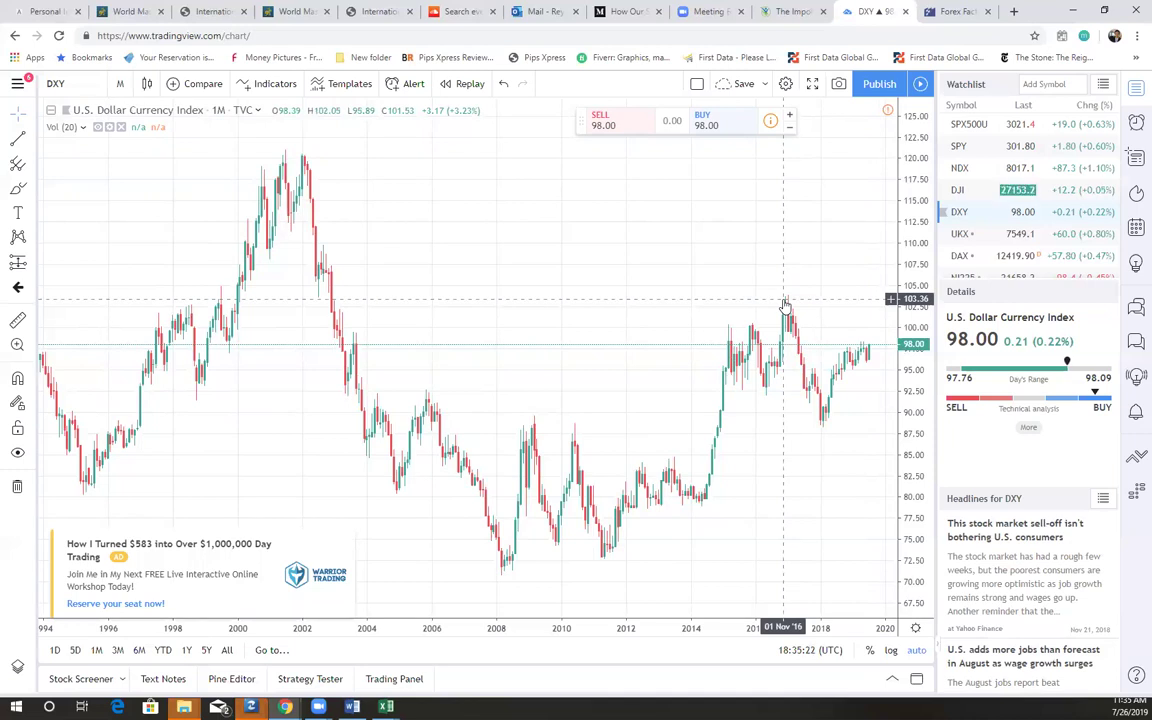
pyautogui.scroll(2, 789, 311)
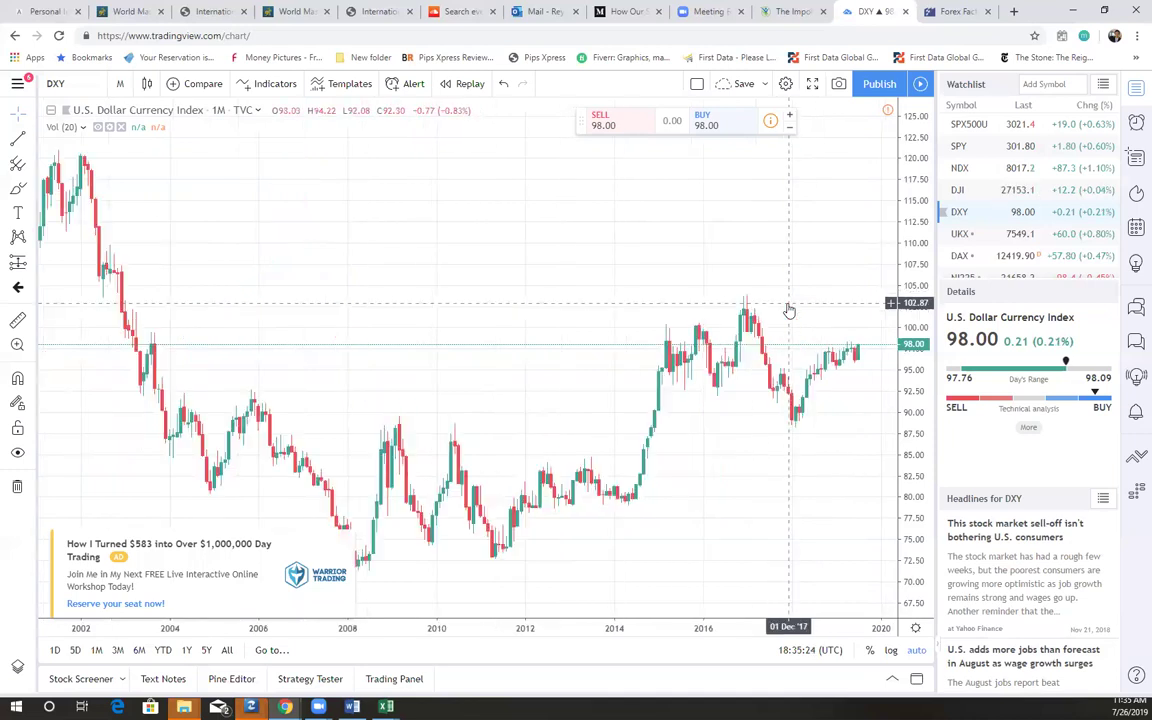
pyautogui.scroll(2, 865, 260)
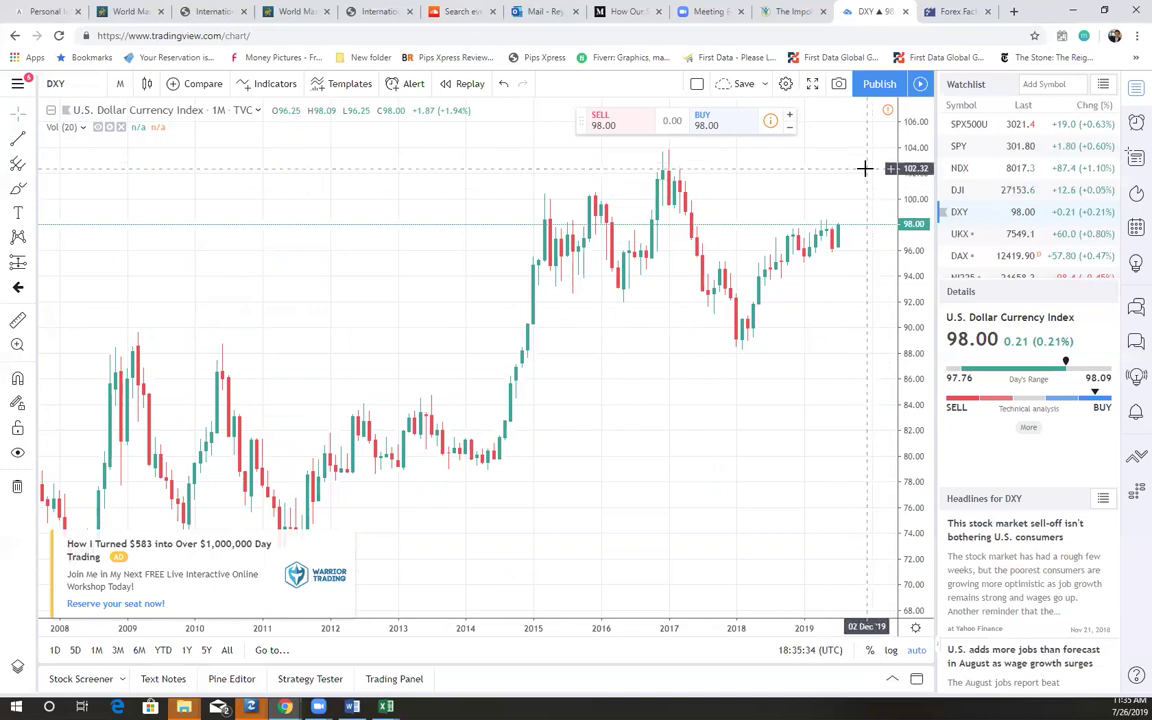
pyautogui.scroll(-2, 860, 174)
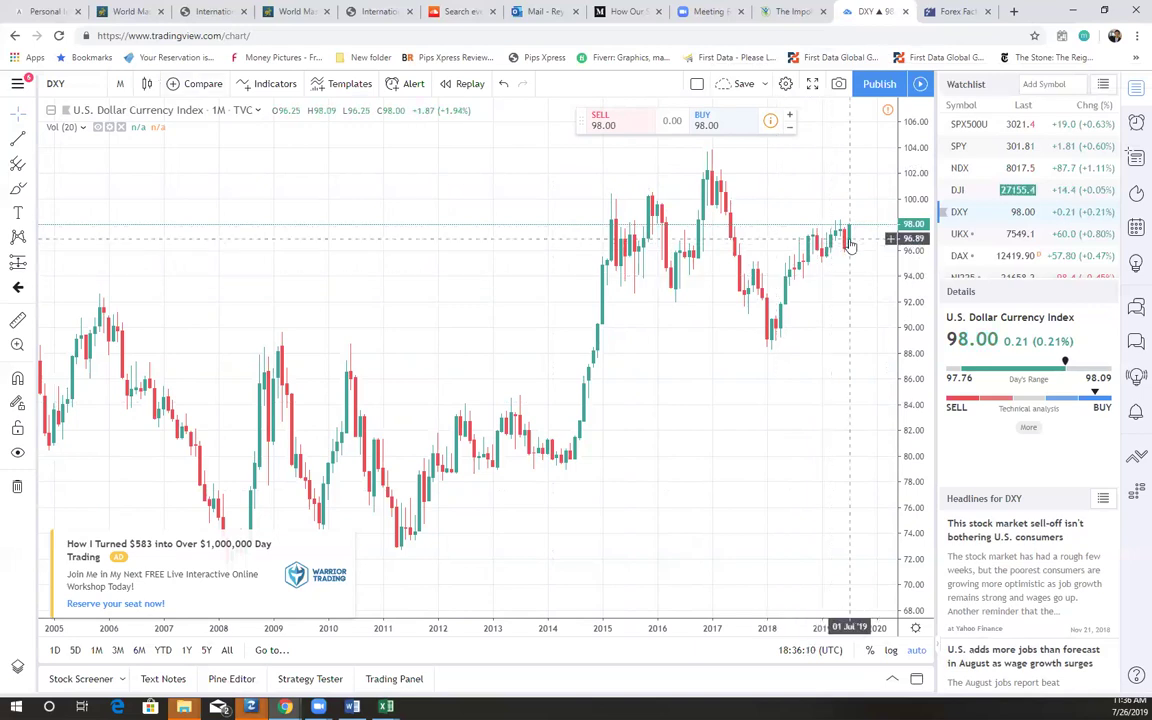
pyautogui.click(120, 84)
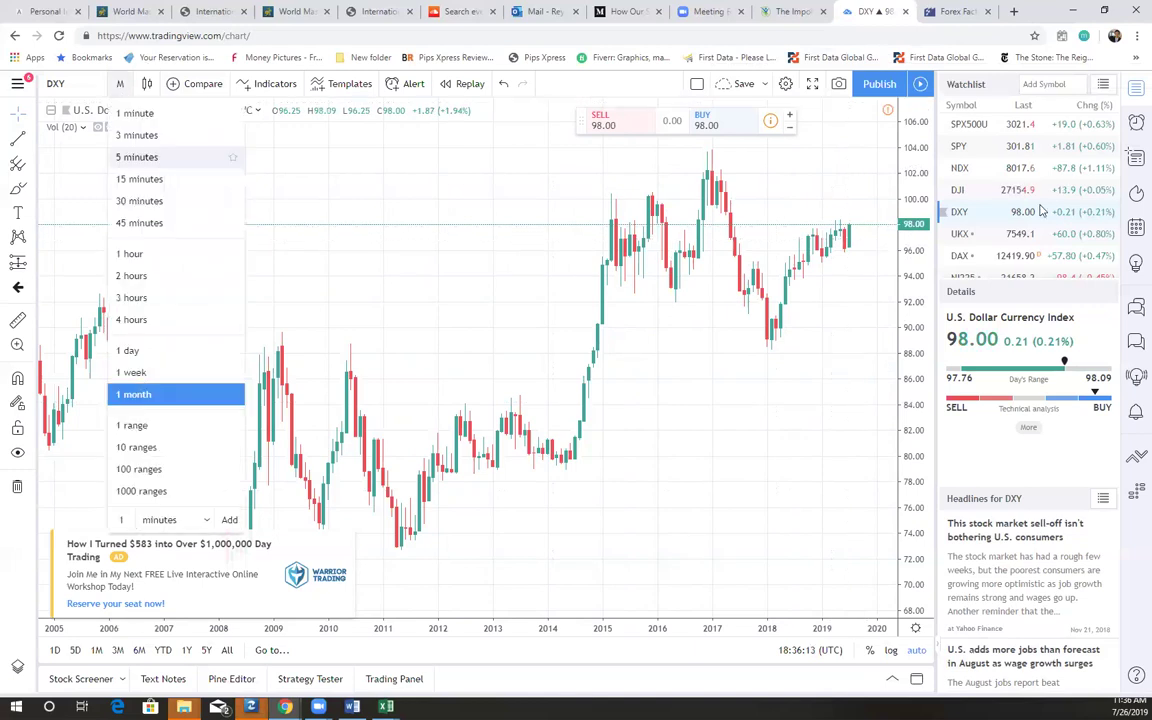
# View DXY on 1-week candles, then return the chart to 1-day candles.
pyautogui.click(1036, 220)
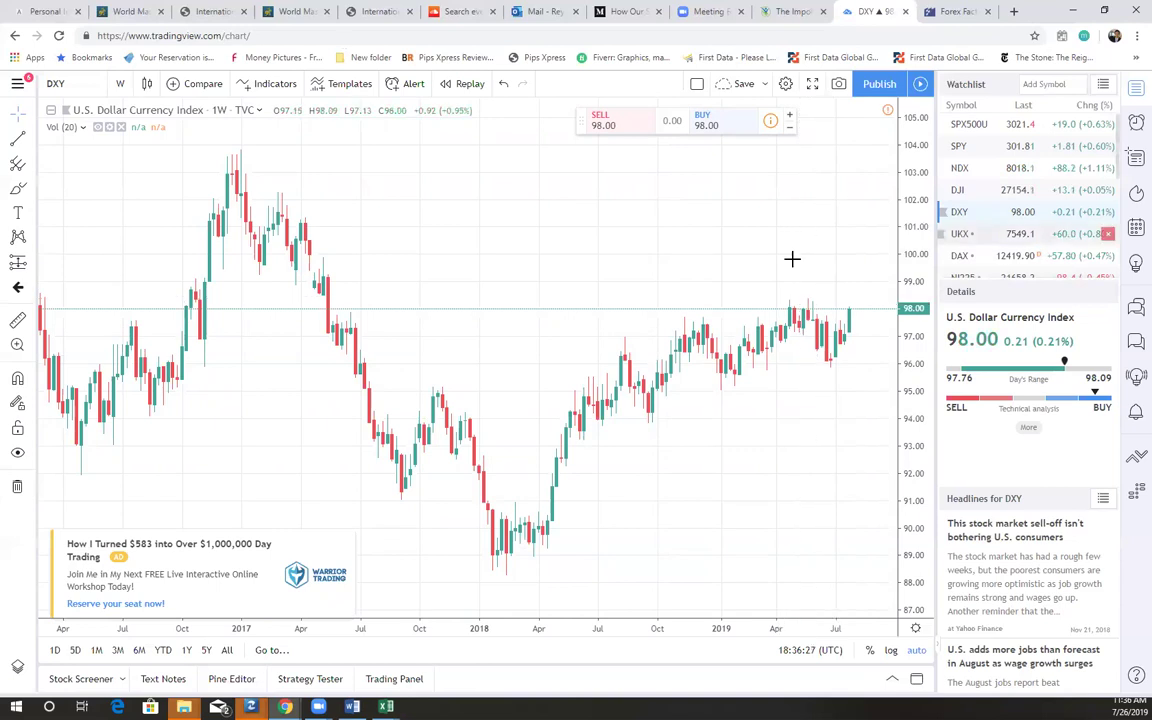
pyautogui.click(120, 83)
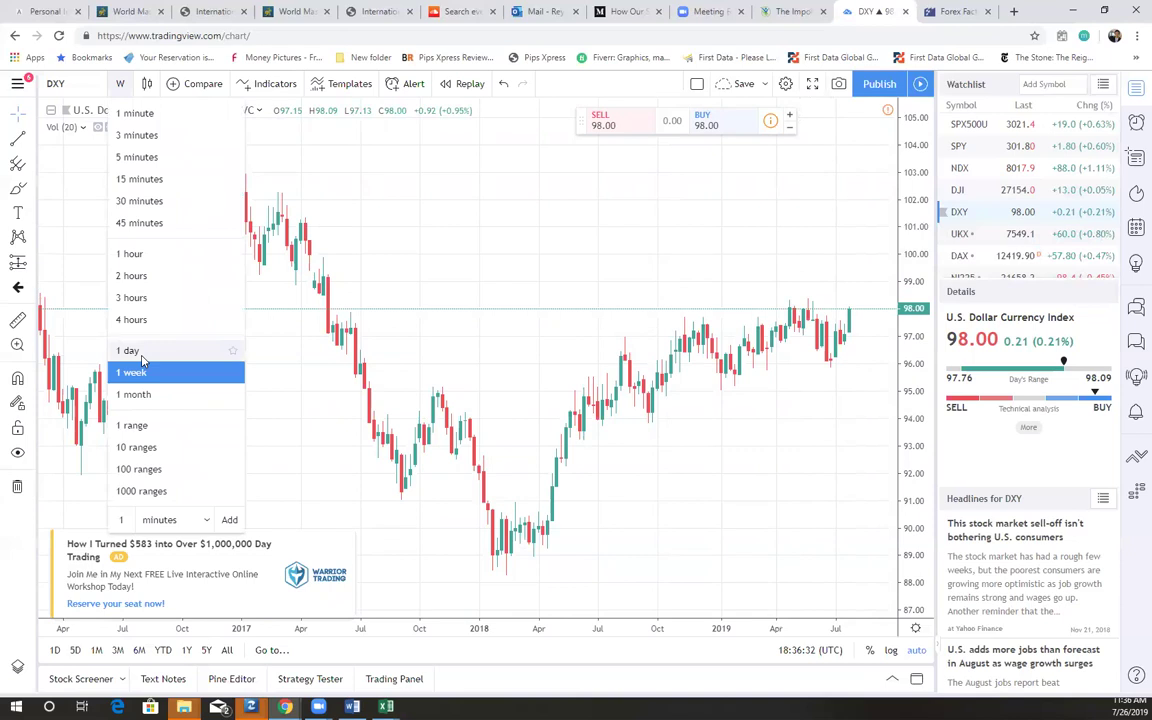
pyautogui.click(240, 346)
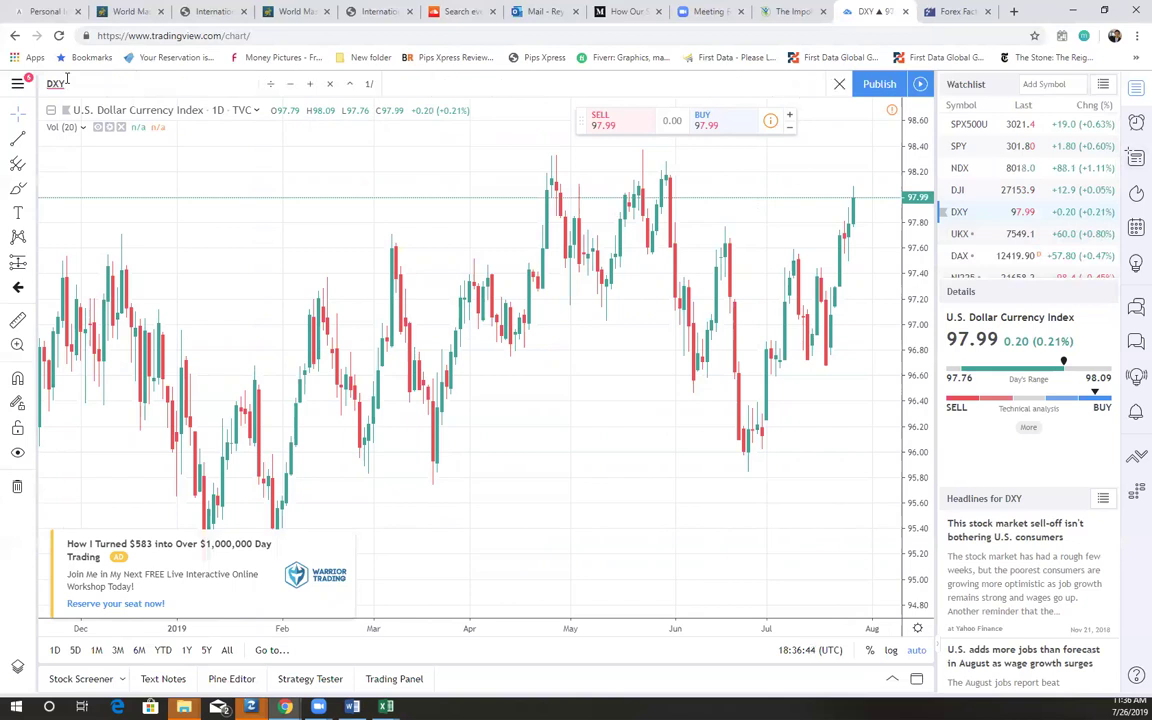
# Open EUR/USD via a symbol search for 'EUR', then switch to DXY and SPX500U from the watchlist.
pyautogui.click(67, 81)
pyautogui.write('us')
pyautogui.press('BackSpace')
pyautogui.press('BackSpace')
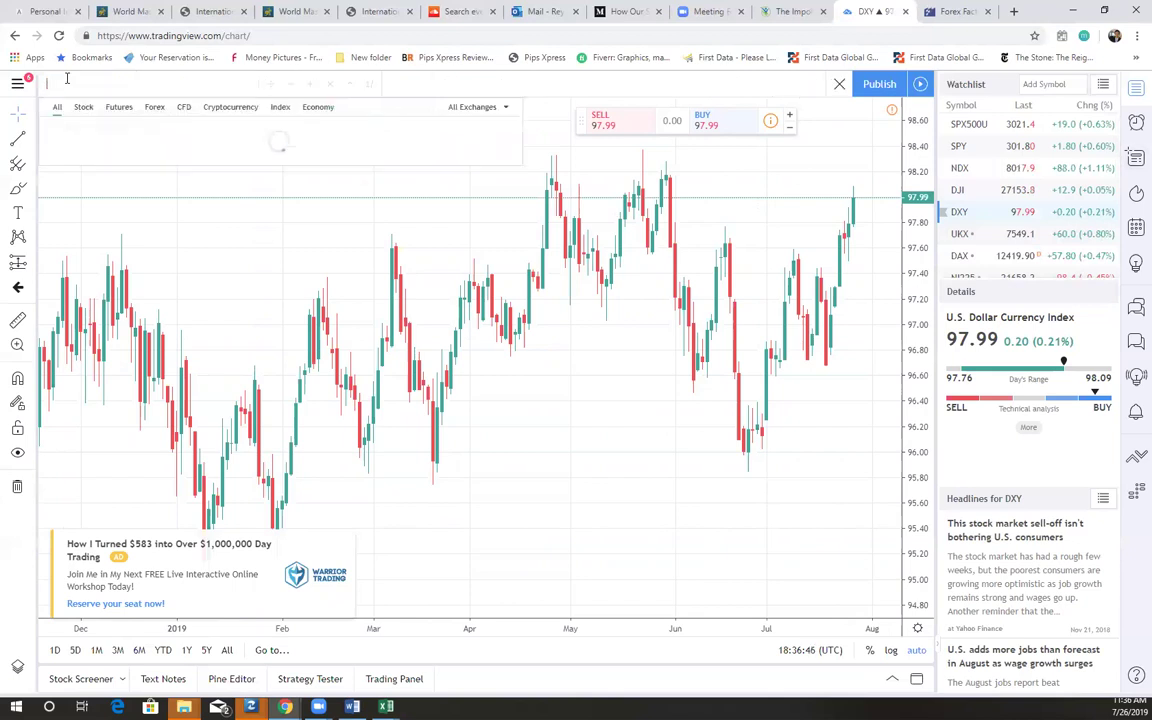
pyautogui.write('EUR')
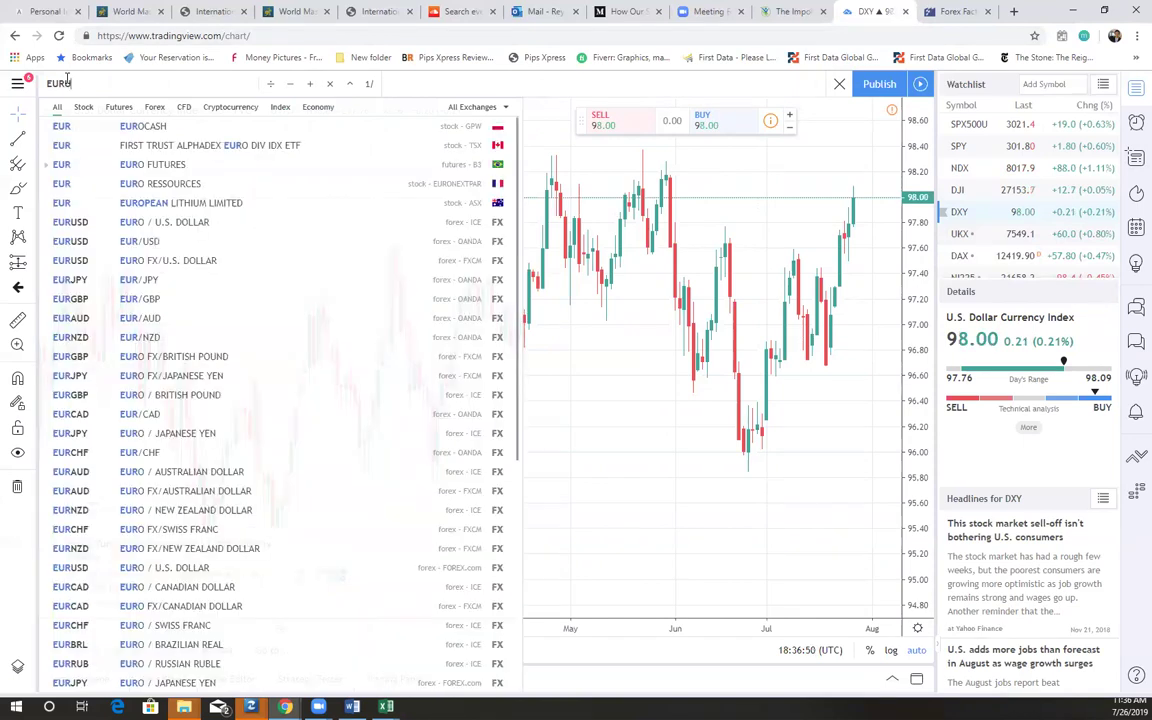
pyautogui.click(70, 222)
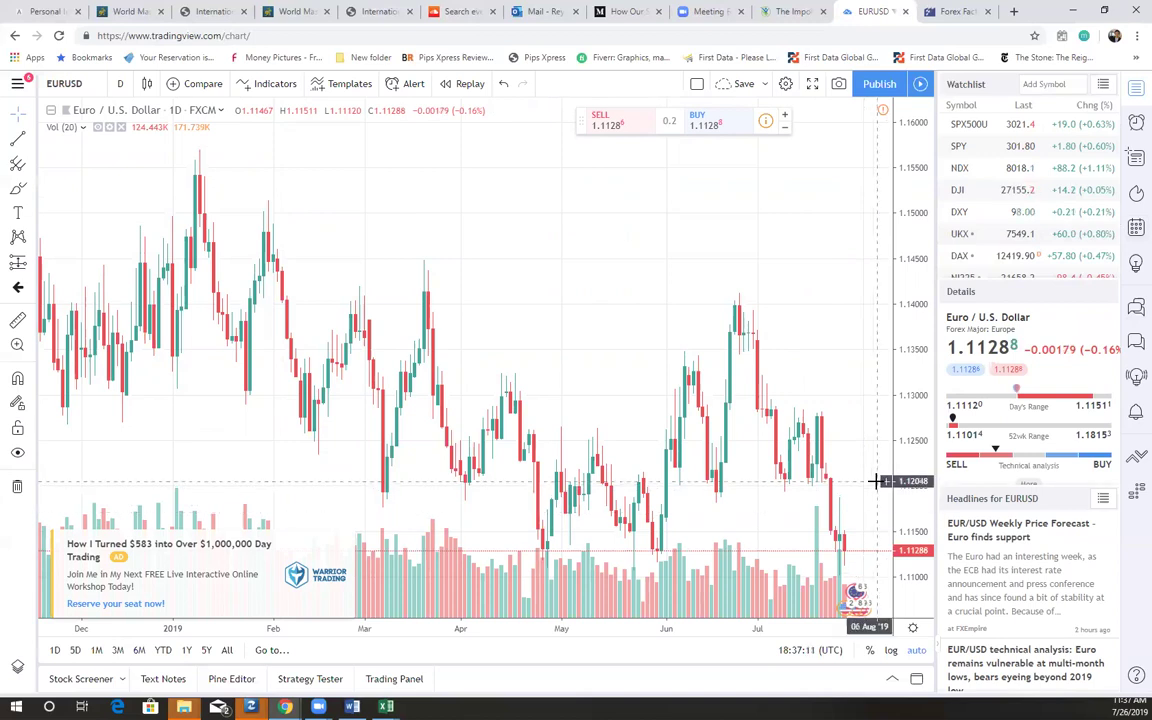
pyautogui.click(985, 213)
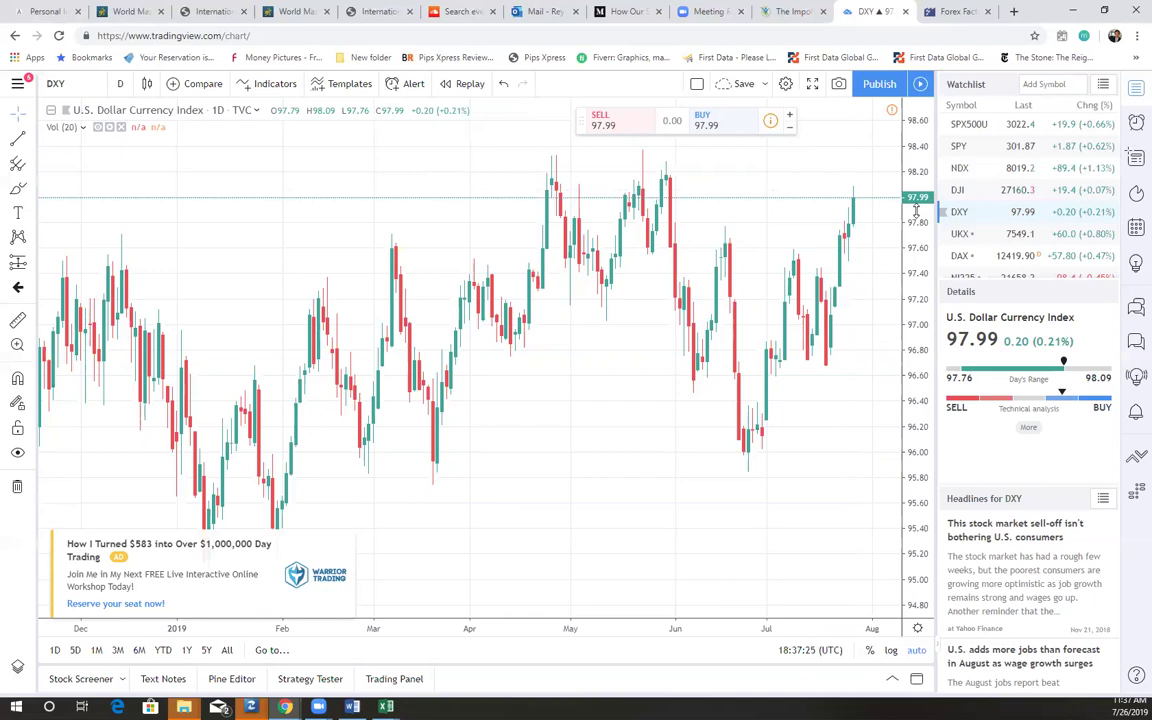
pyautogui.click(957, 122)
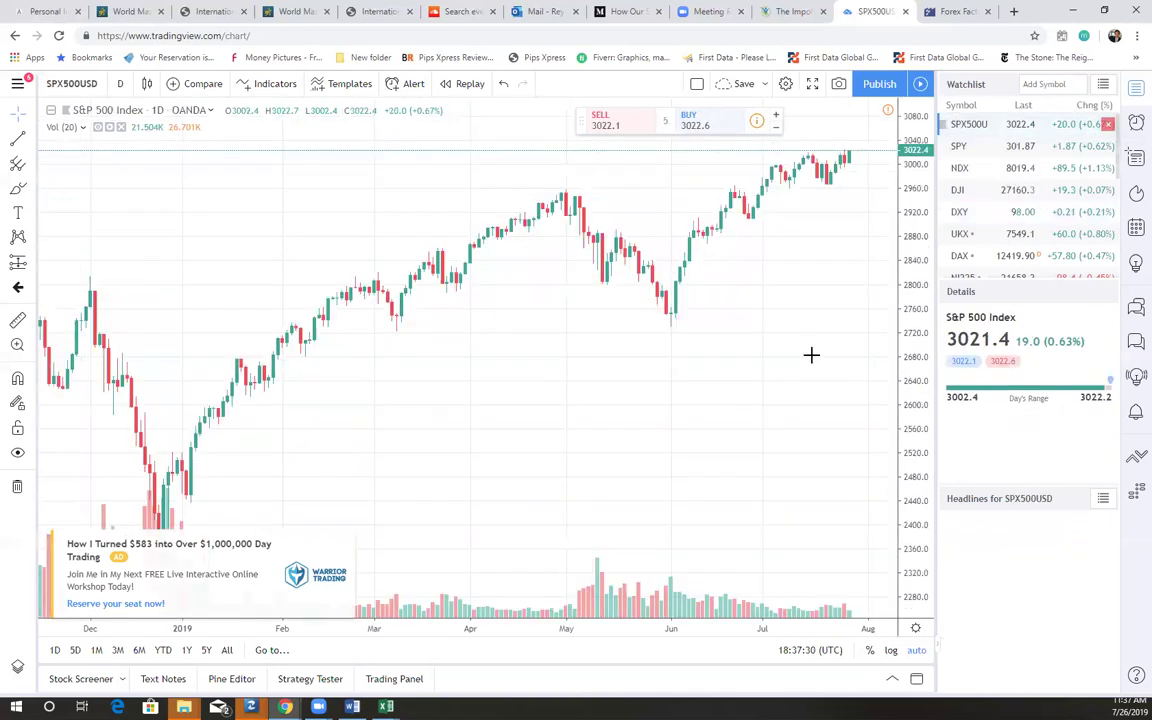
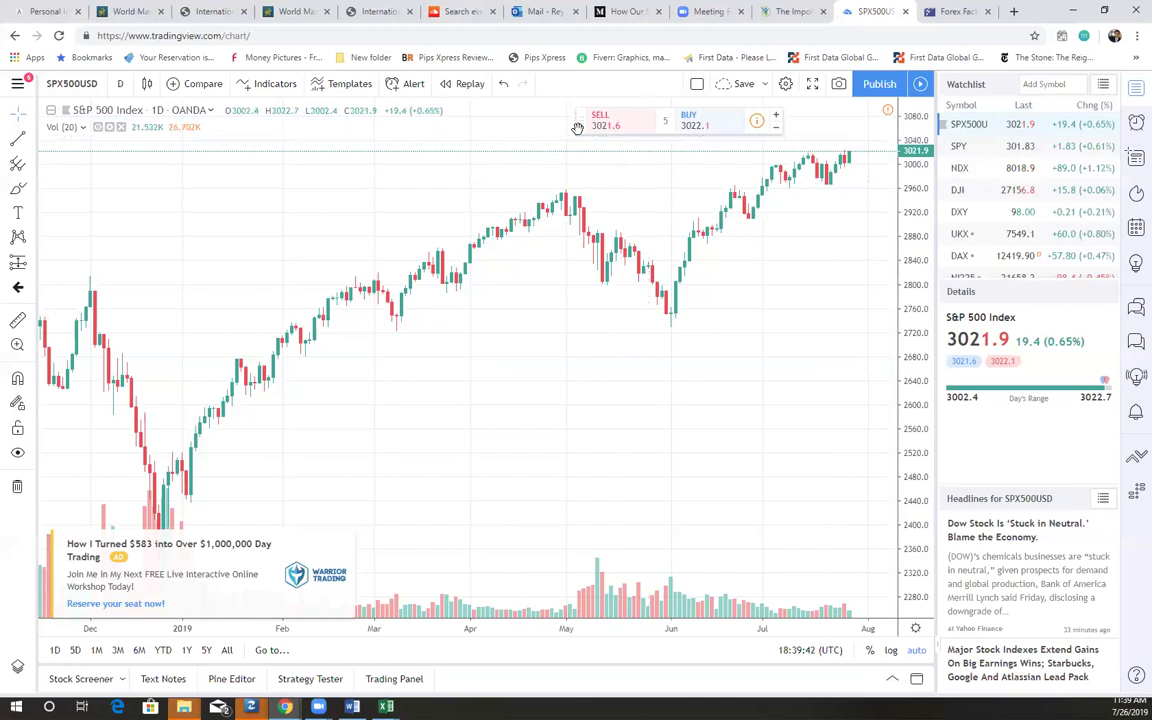
# Drag the SELL/BUY quick-trade panel left beside the S&P 500 legend.
pyautogui.moveTo(577, 128); pyautogui.dragTo(391, 122)
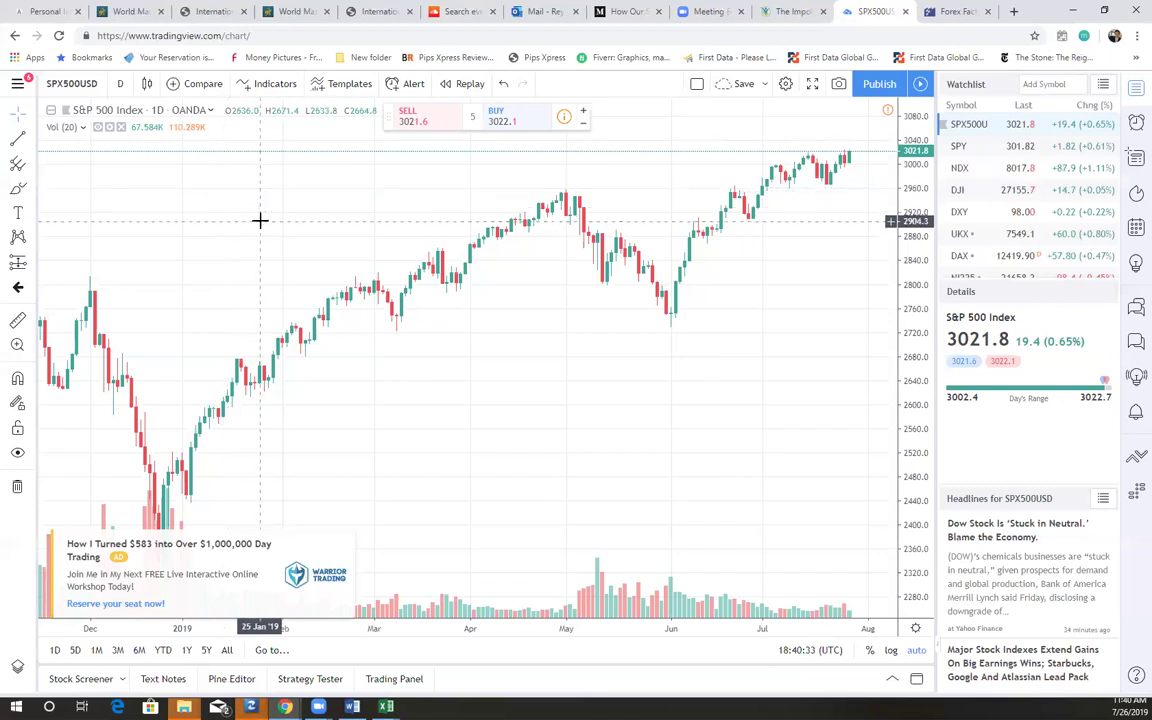
# Close the chart advertisement and choose 'Hide for now' on the No ads upgrade prompt.
pyautogui.click(348, 542)
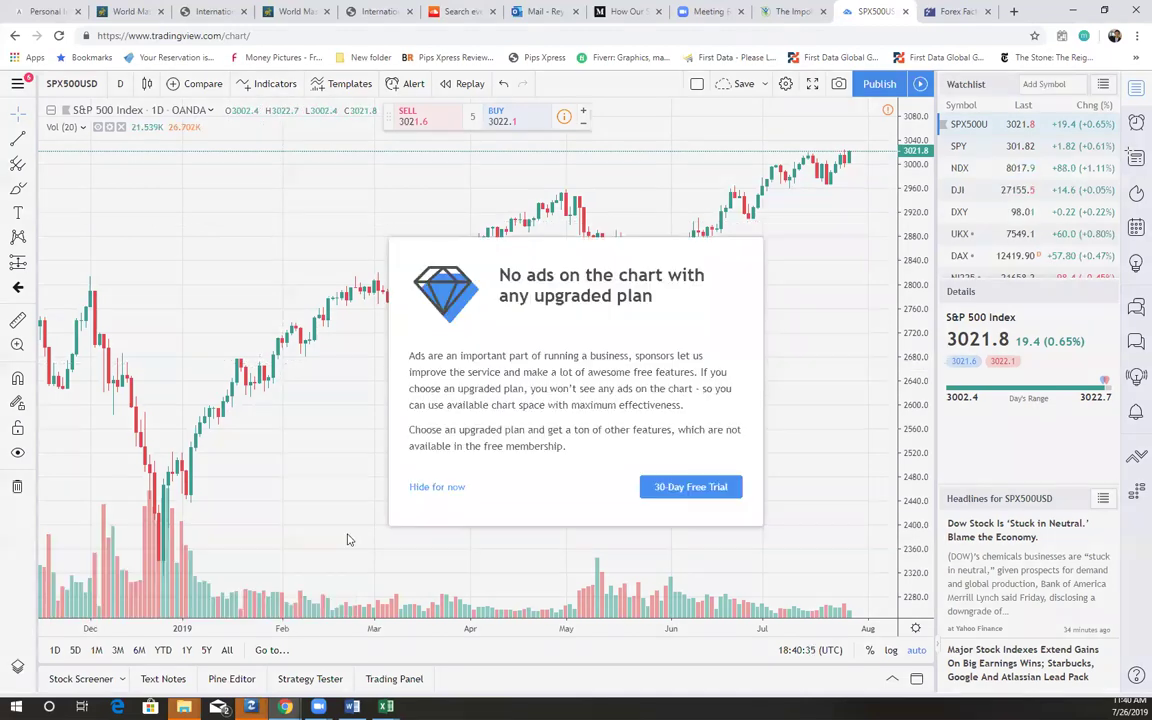
pyautogui.click(443, 492)
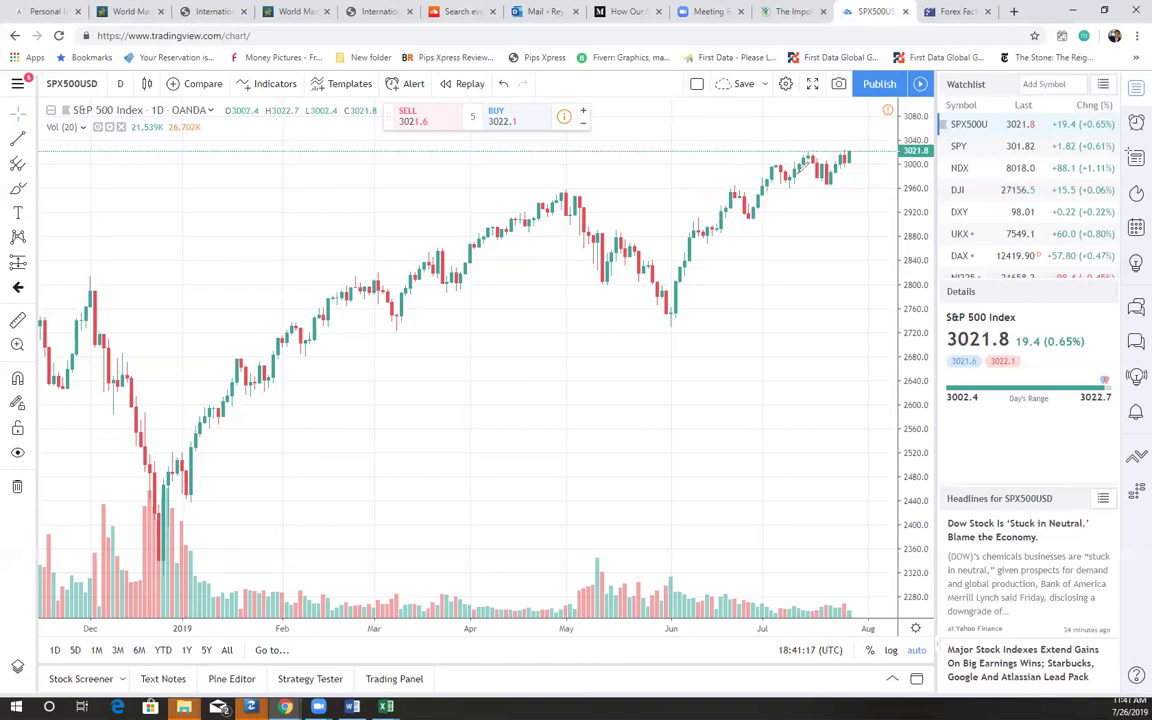
pyautogui.moveTo(788, 184)
pyautogui.mouseDown()
pyautogui.moveTo(819, 149)
pyautogui.moveTo(803, 160)
pyautogui.moveTo(808, 145)
pyautogui.moveTo(823, 146)
pyautogui.mouseUp()
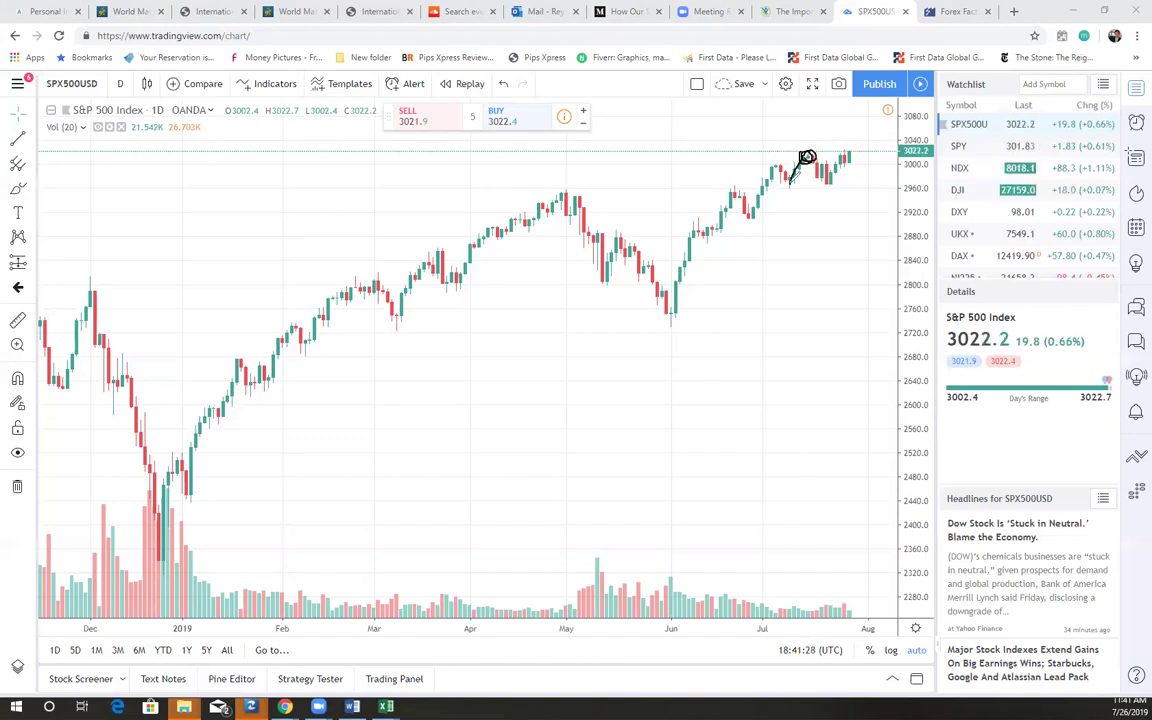
pyautogui.click(17, 163)
pyautogui.hotkey('ctrl', 'z')
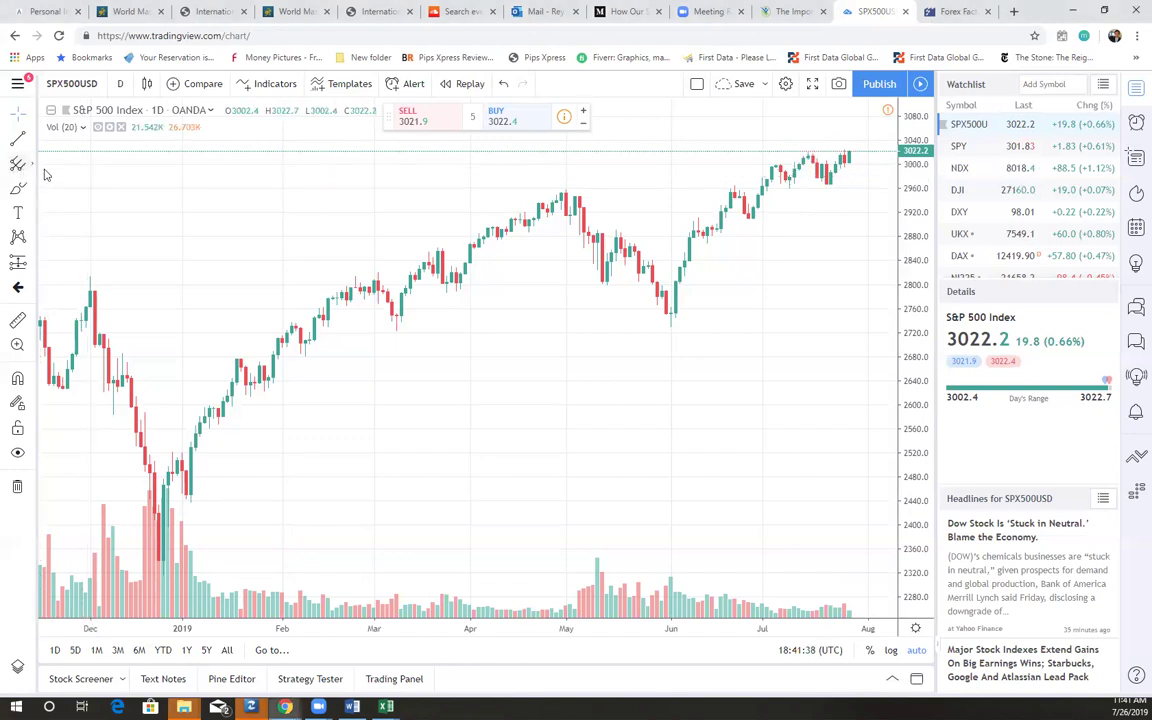
# Draw a Fib Retracement from the 26 Jun low (2903.2) to the 15 Jul high (3019.5).
pyautogui.click(30, 164)
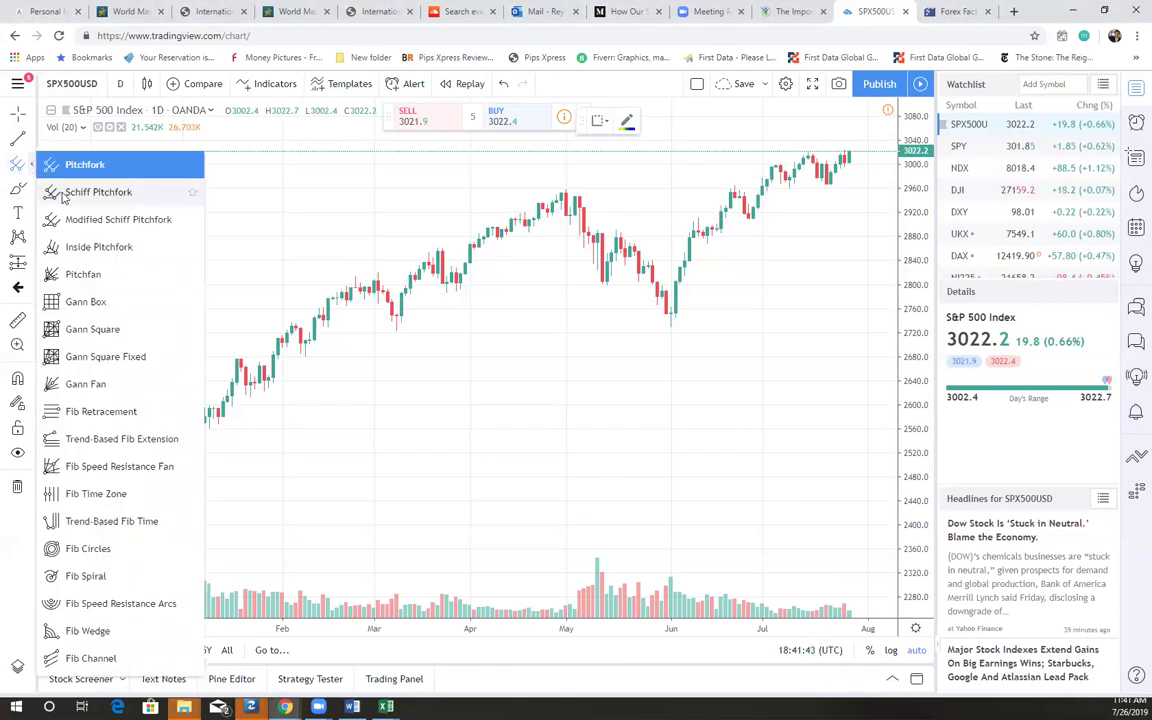
pyautogui.click(66, 411)
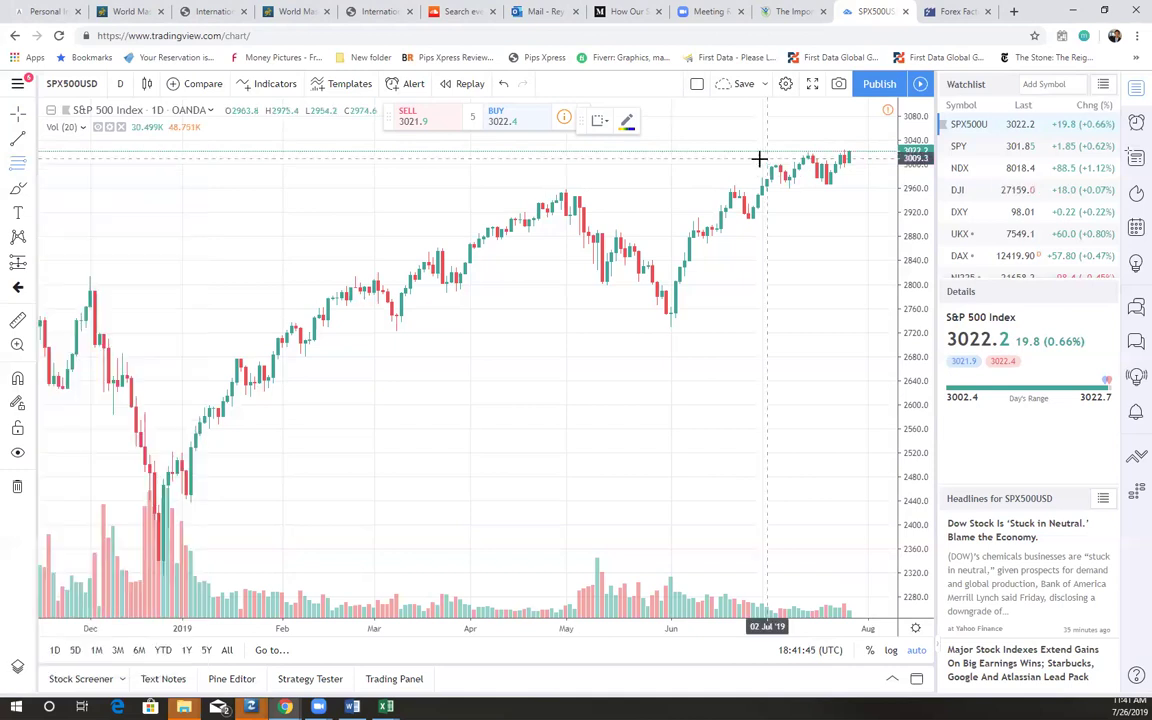
pyautogui.click(750, 218)
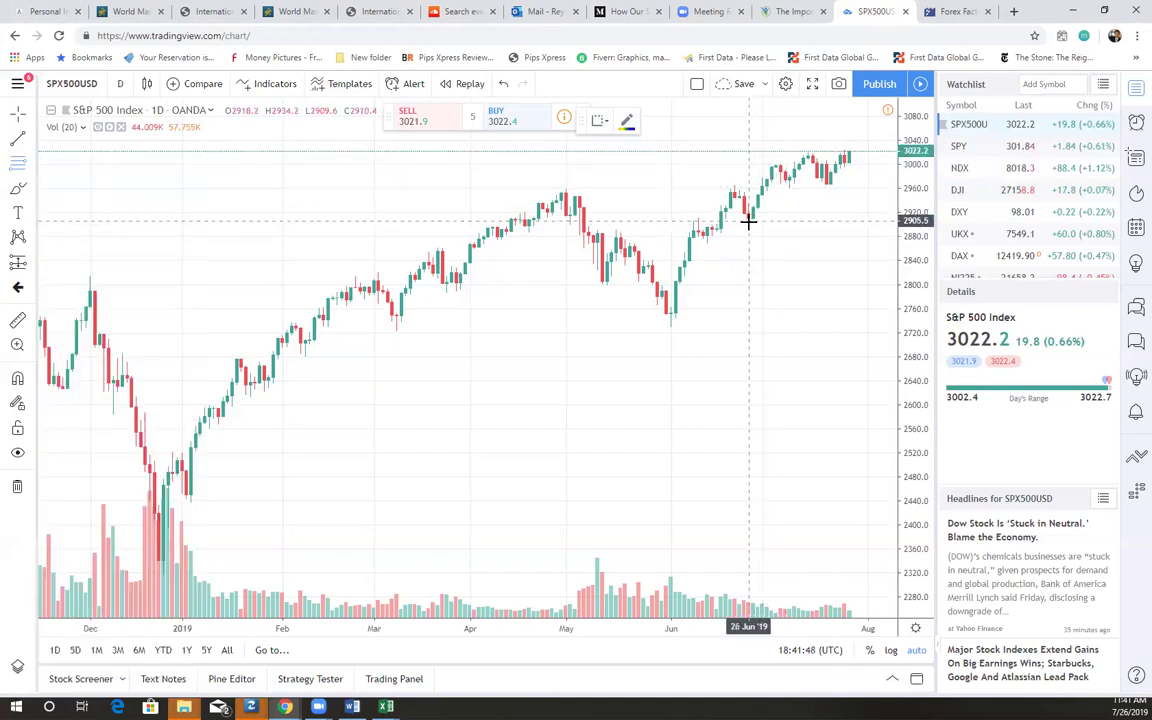
pyautogui.click(803, 154)
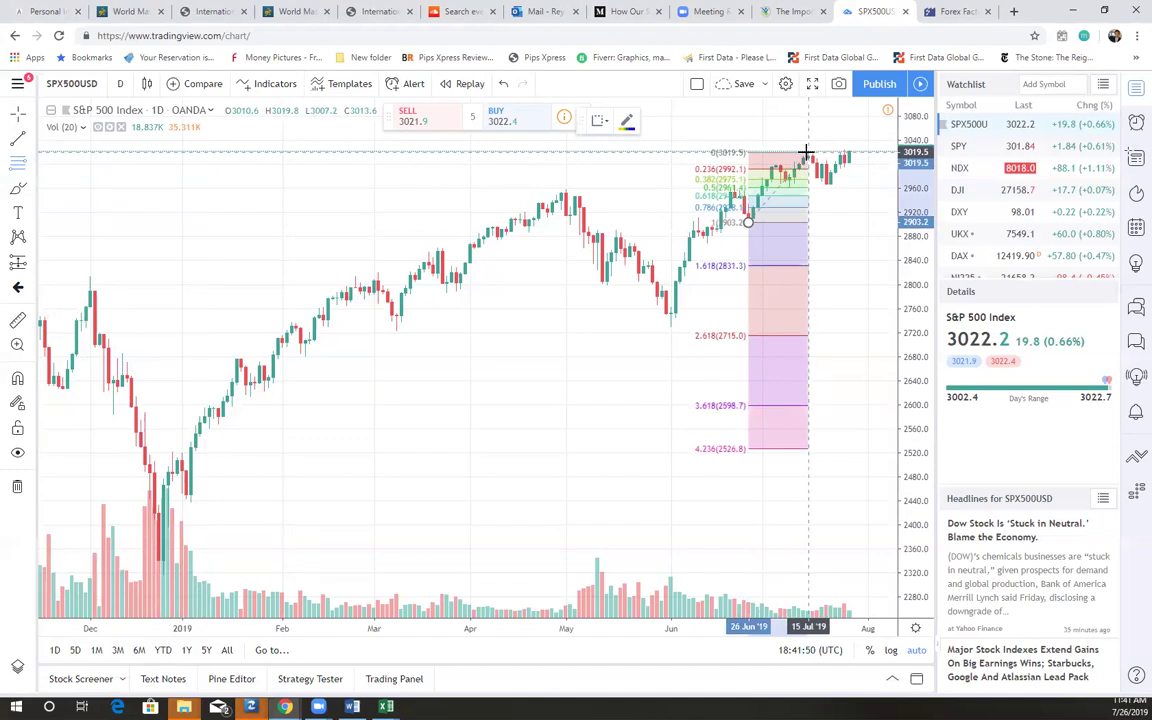